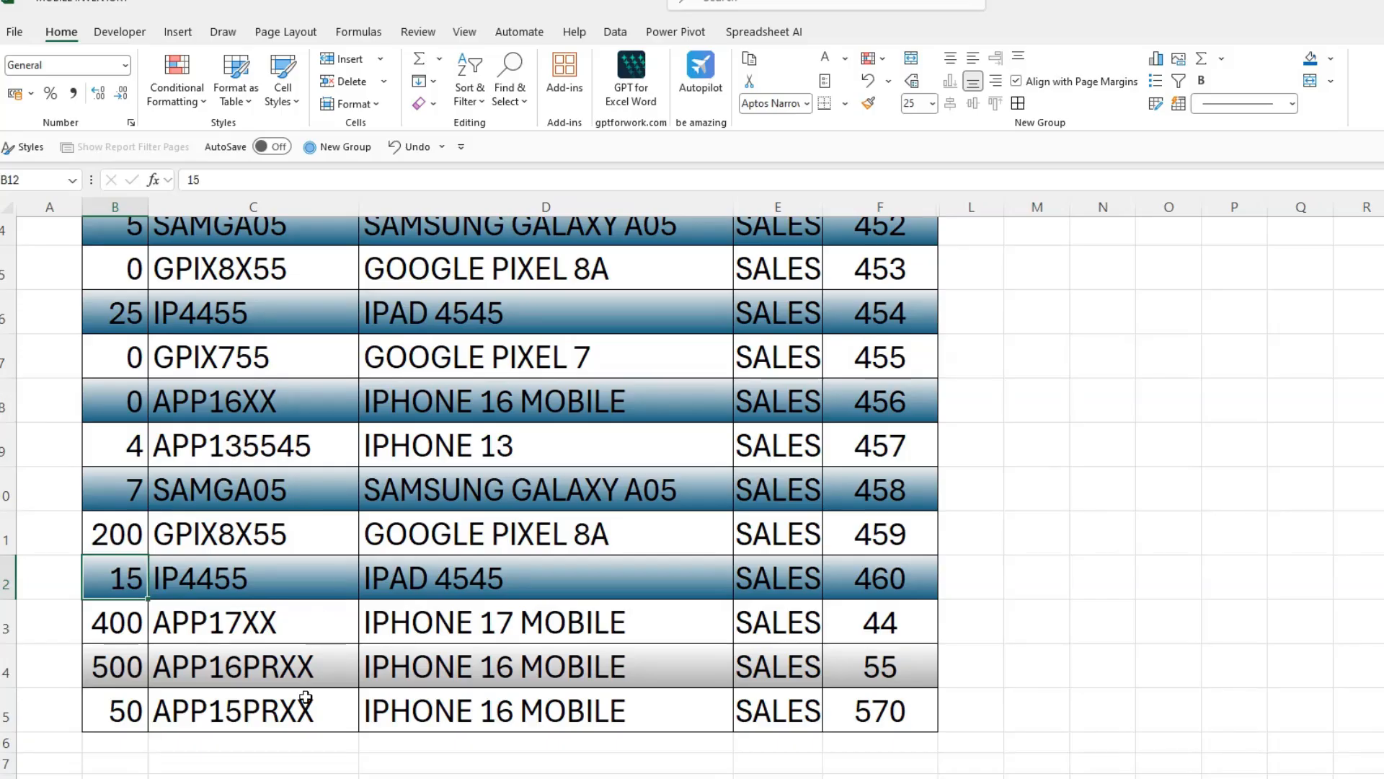
- Replace the OPENING BALANCE title on the inventory sheet with INVENTORY SHEET
{"action": "scroll", "coordinate": [500, 561], "scroll_direction": "up", "scroll_amount": 1}
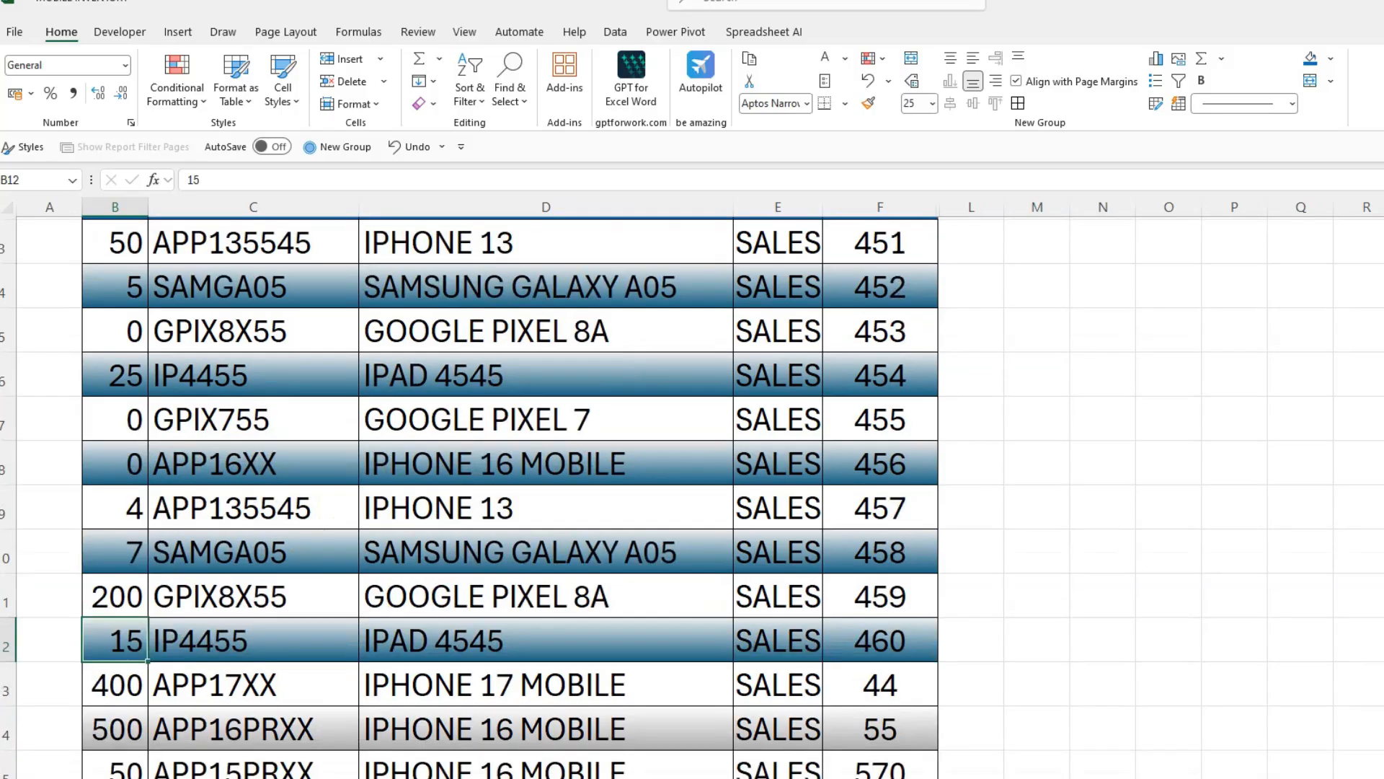
{"action": "left_click", "coordinate": [440, 777]}
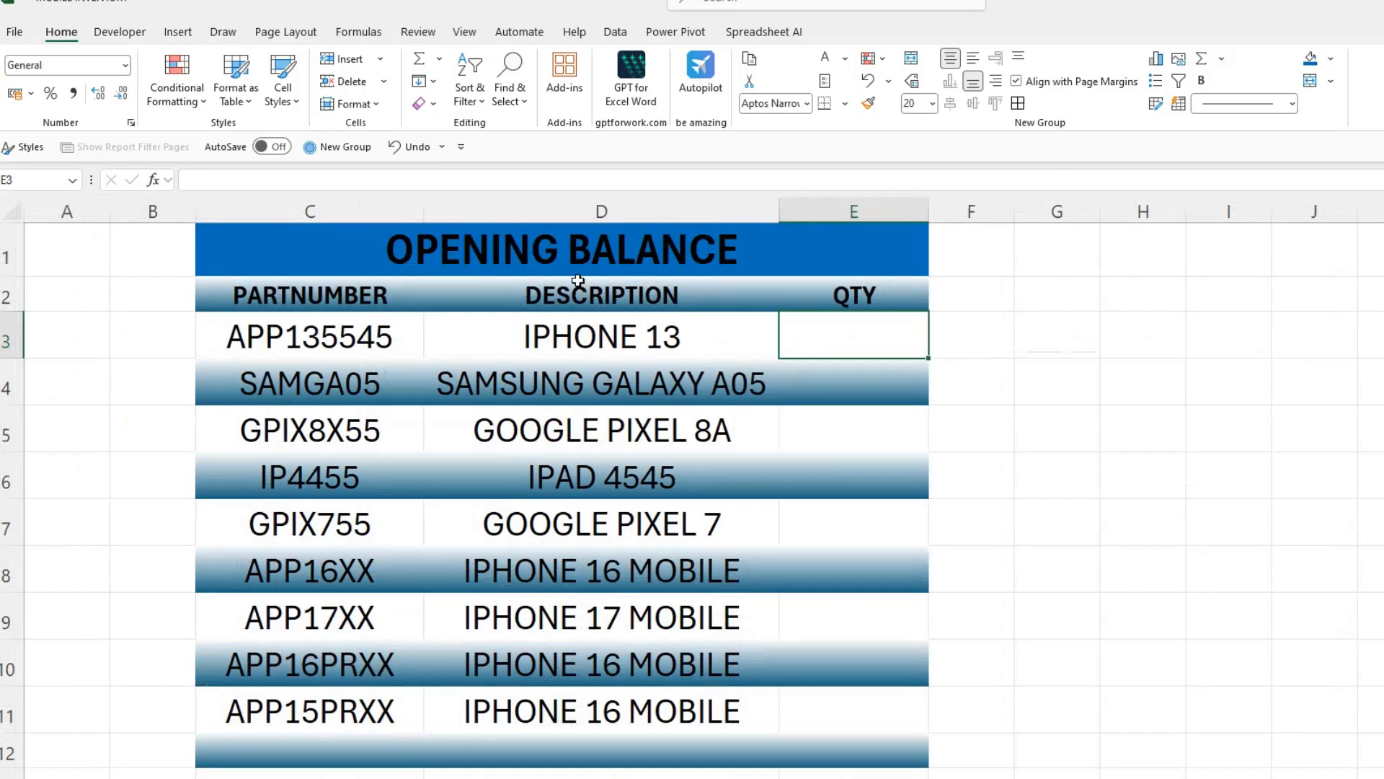
{"action": "left_click", "coordinate": [673, 258]}
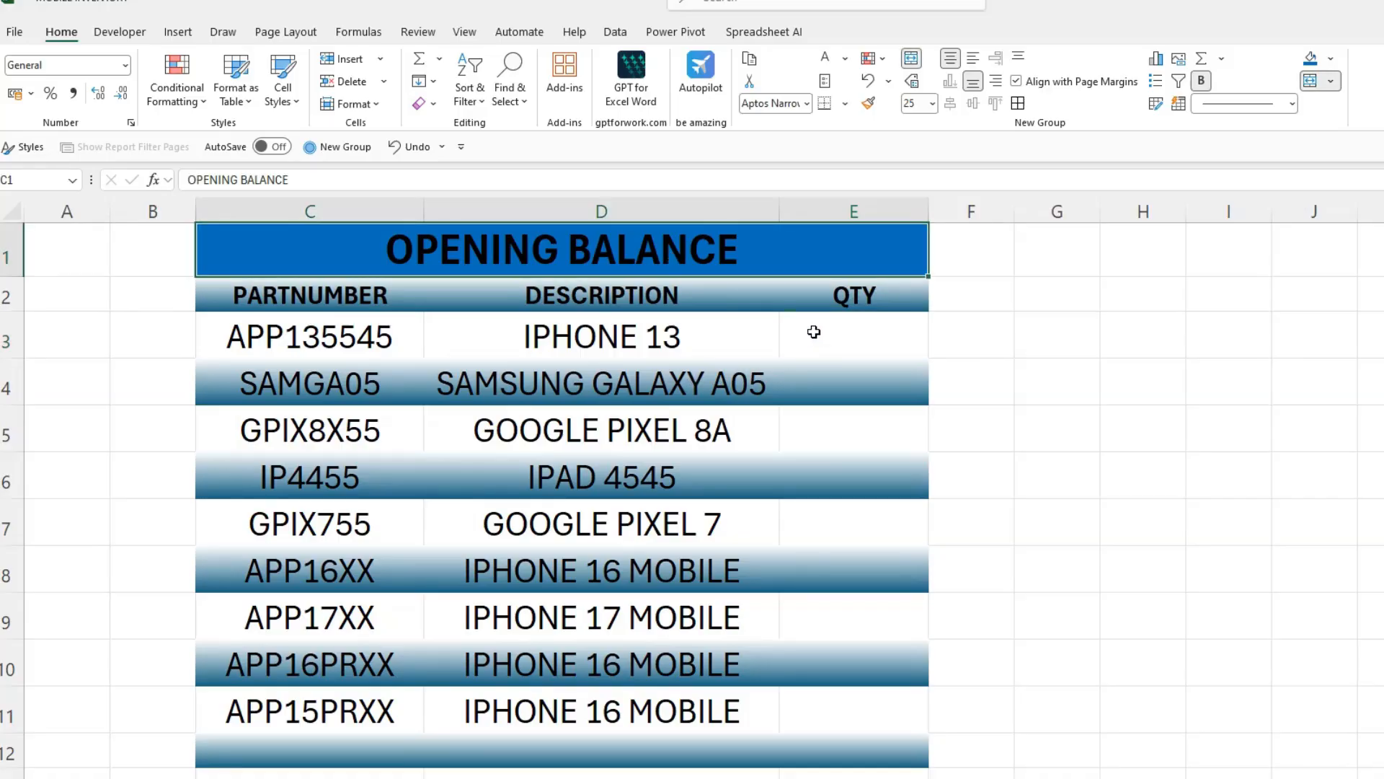
{"action": "left_click", "coordinate": [841, 326]}
{"action": "left_click", "coordinate": [622, 257]}
{"action": "type", "text": "INV"}
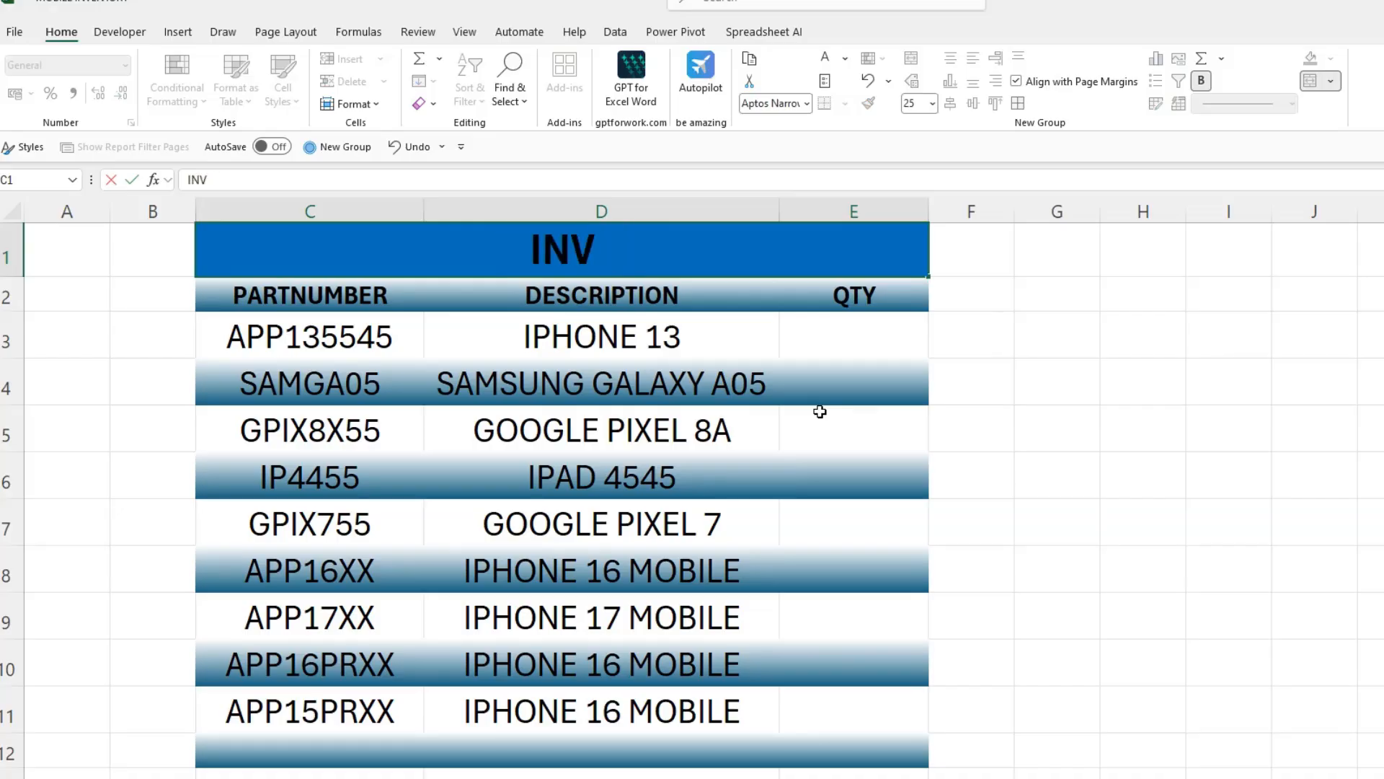
{"action": "type", "text": "ENTORY SHEET"}
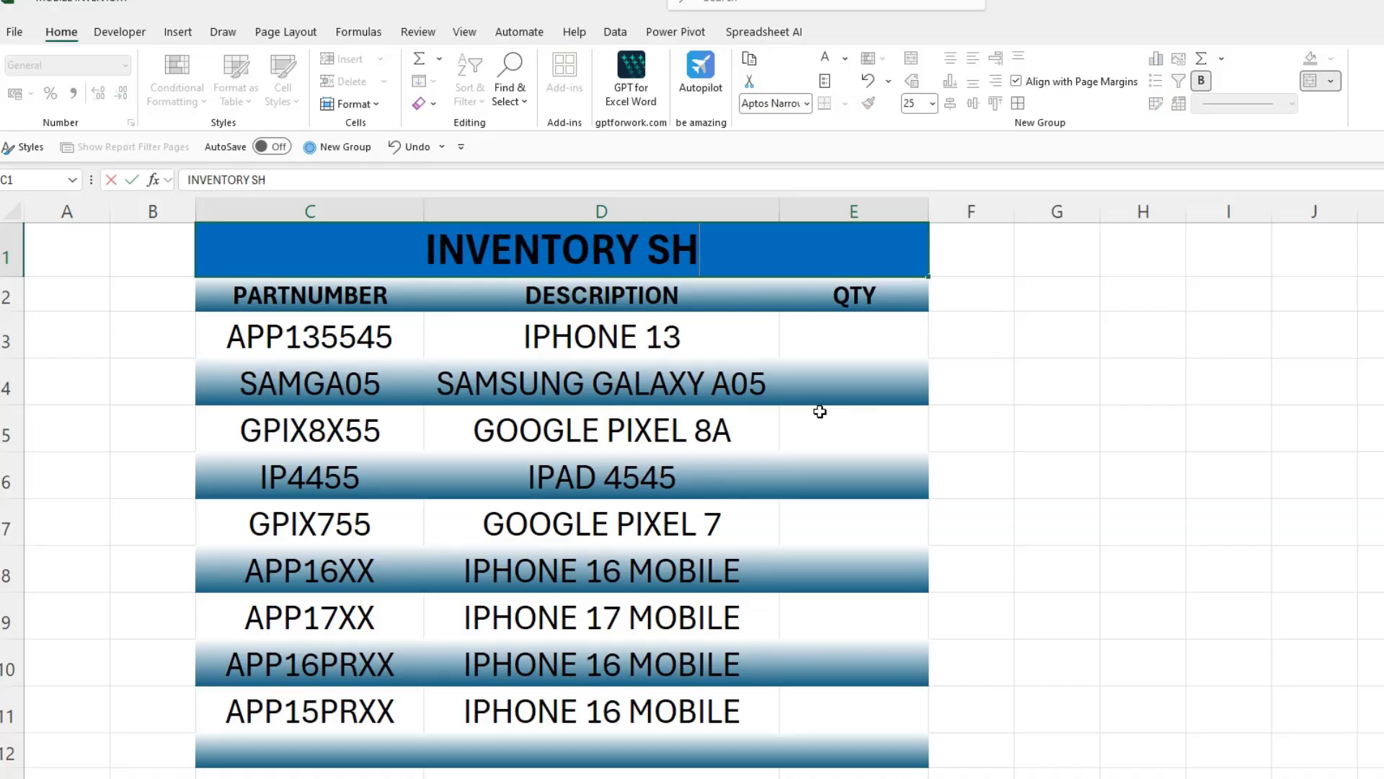
{"action": "key", "text": "Tab"}
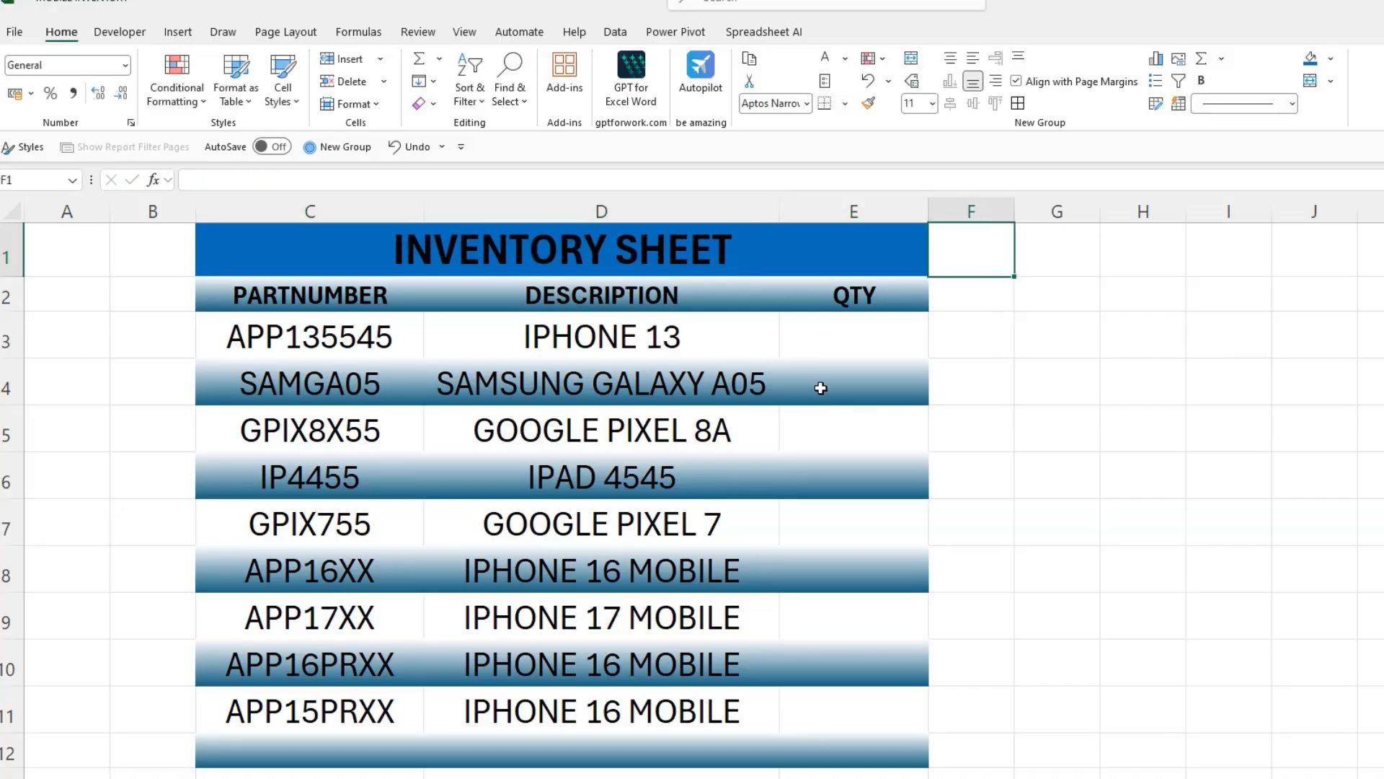
- Start a SUMIF formula in E3 with the absolute range PURCHASE!$C$3:$C$11 of part numbers
{"action": "left_click", "coordinate": [859, 347]}
{"action": "type", "text": "=SUMIF"}
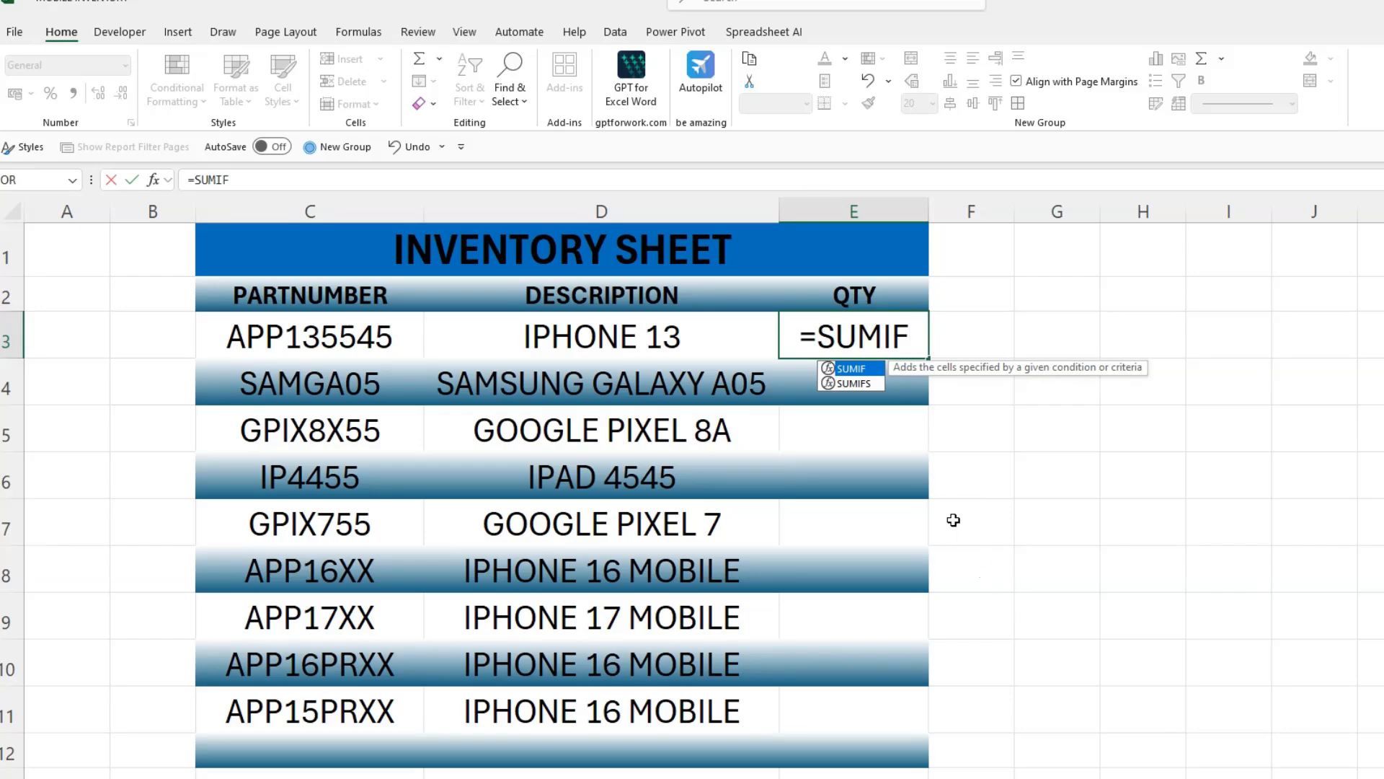
{"action": "type", "text": "("}
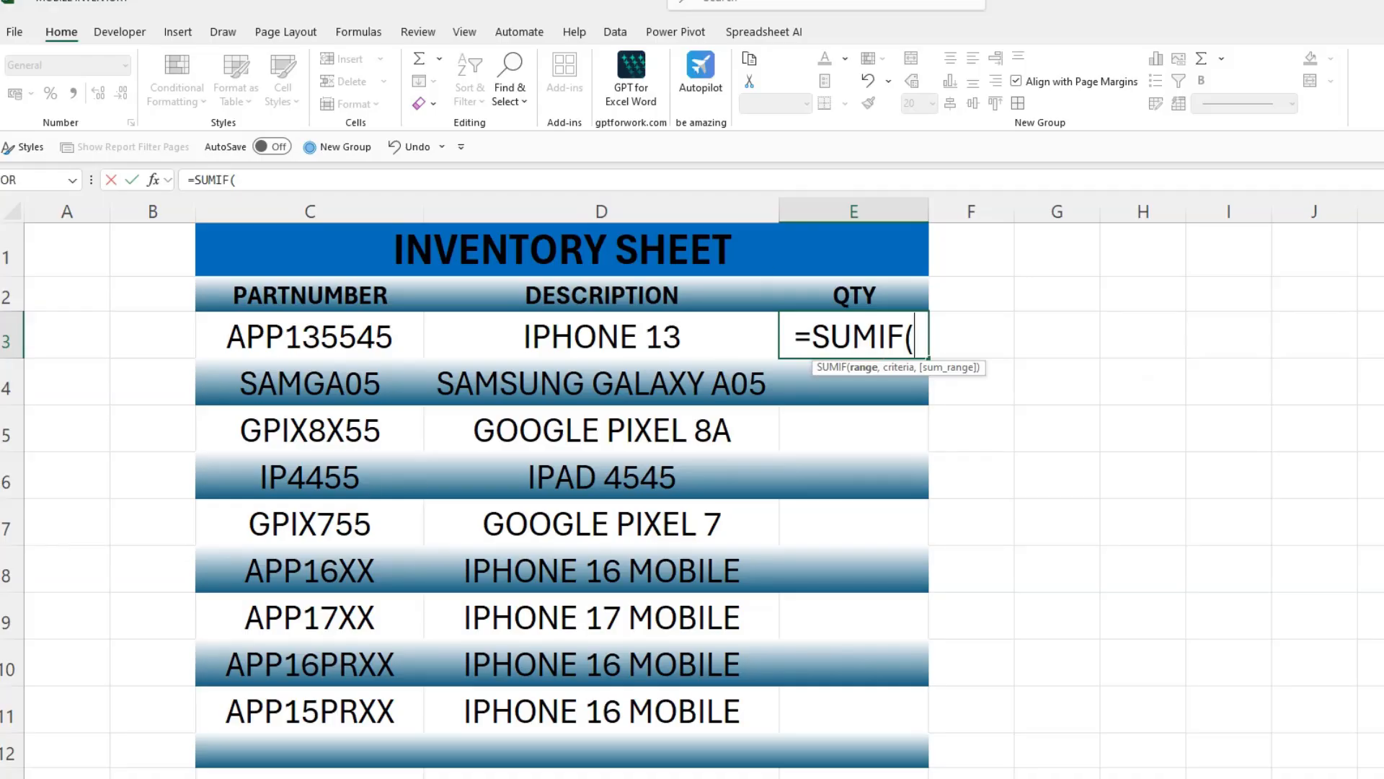
{"action": "key", "text": "ctrl+Page_Down"}
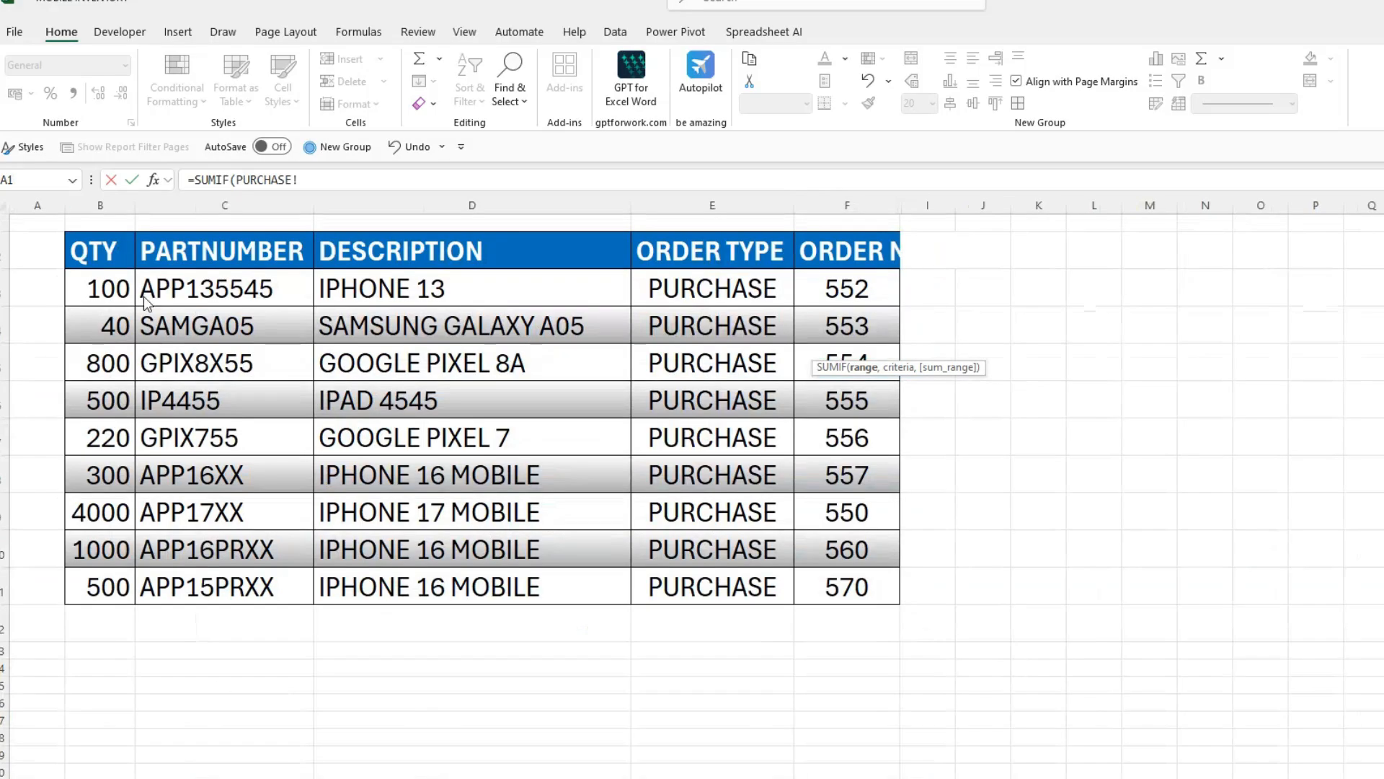
{"action": "left_click_drag", "start_coordinate": [231, 290], "coordinate": [251, 585]}
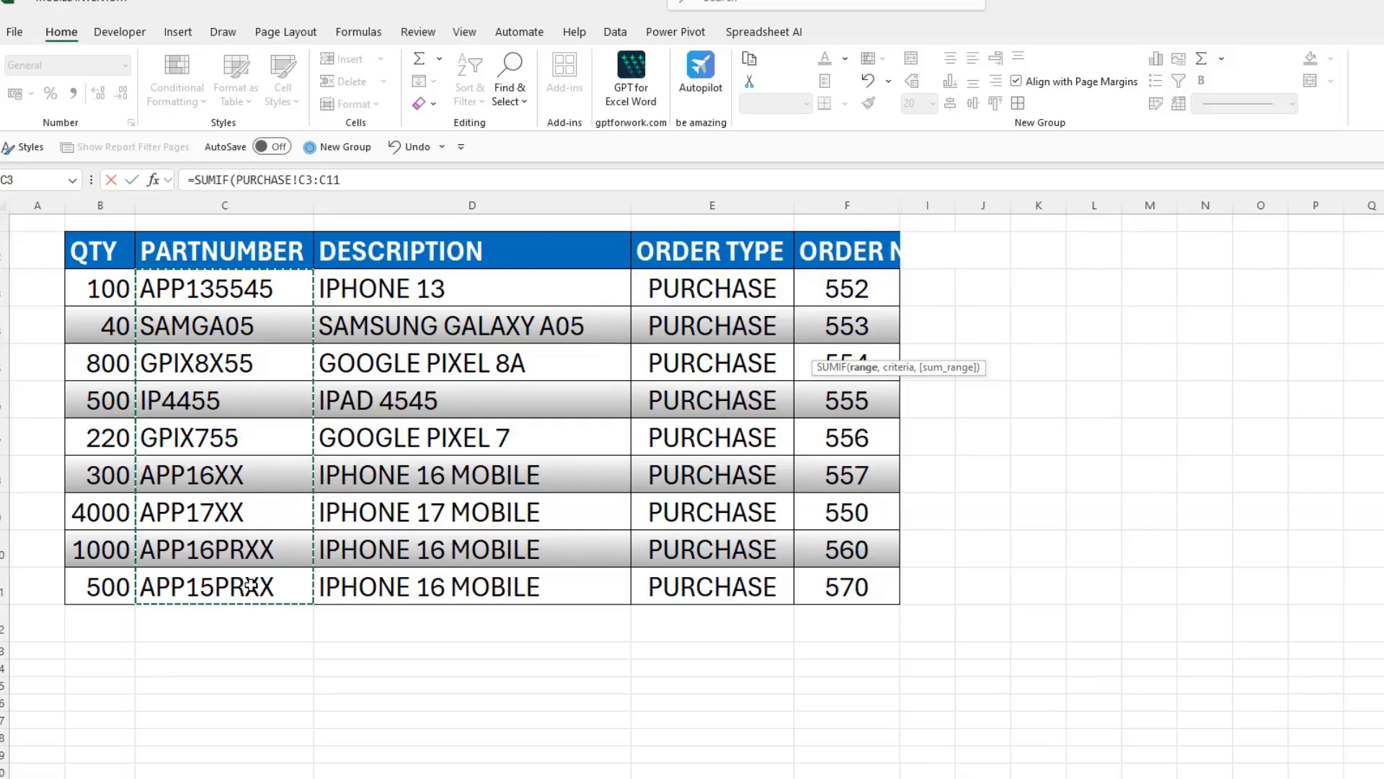
{"action": "key", "text": "F4"}
{"action": "type", "text": ","}
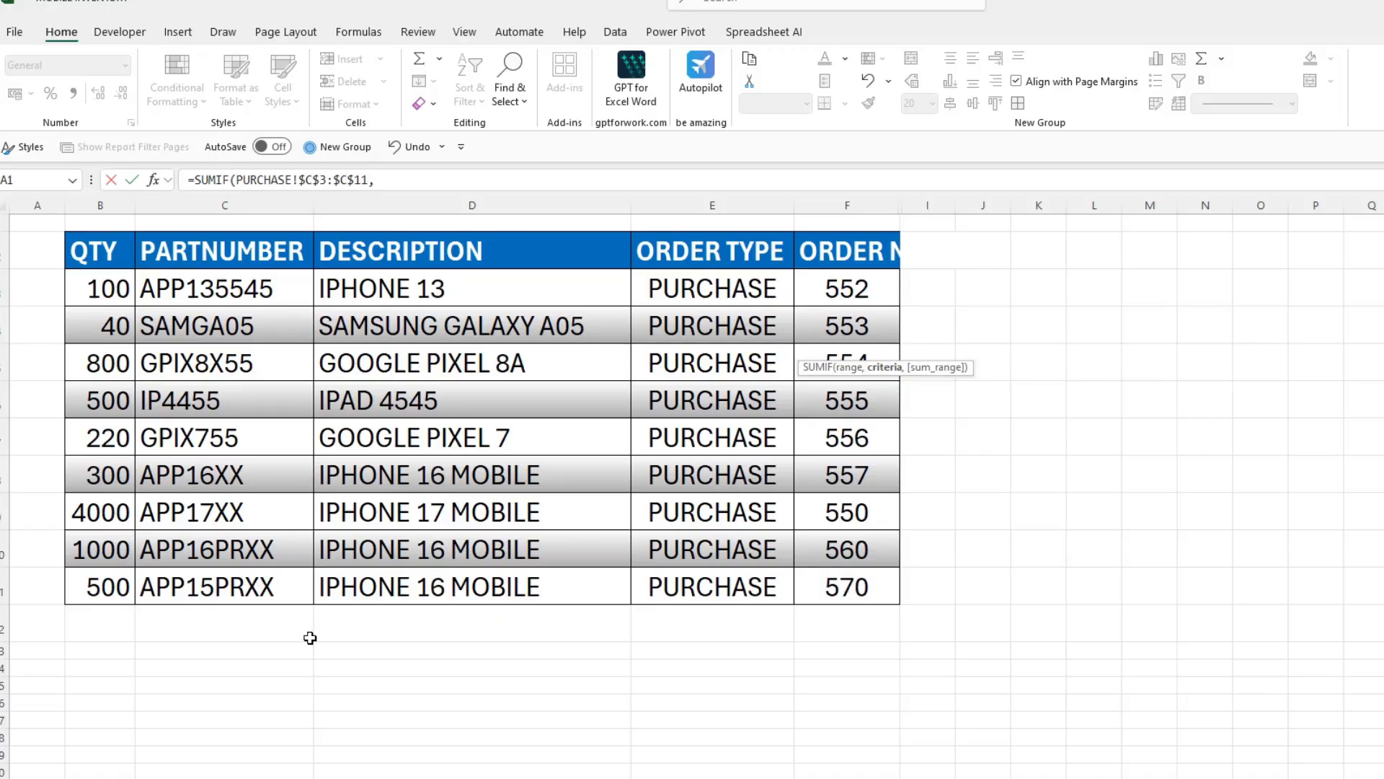
- Complete the first SUMIF with INVENTORY!C3 as criteria and PURCHASE!$B$3:$B$11 as the absolute sum range
{"action": "left_click", "coordinate": [406, 181]}
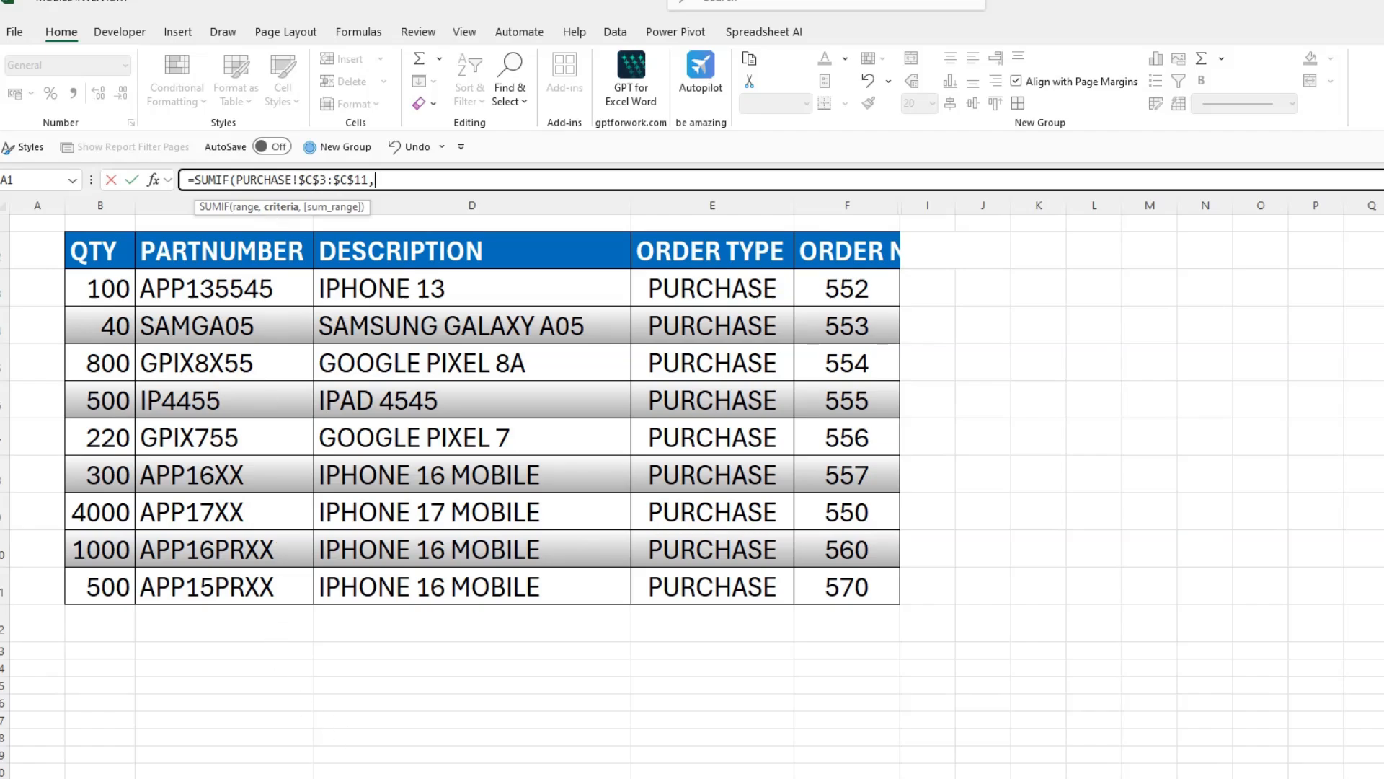
{"action": "key", "text": "ctrl+Page_Up"}
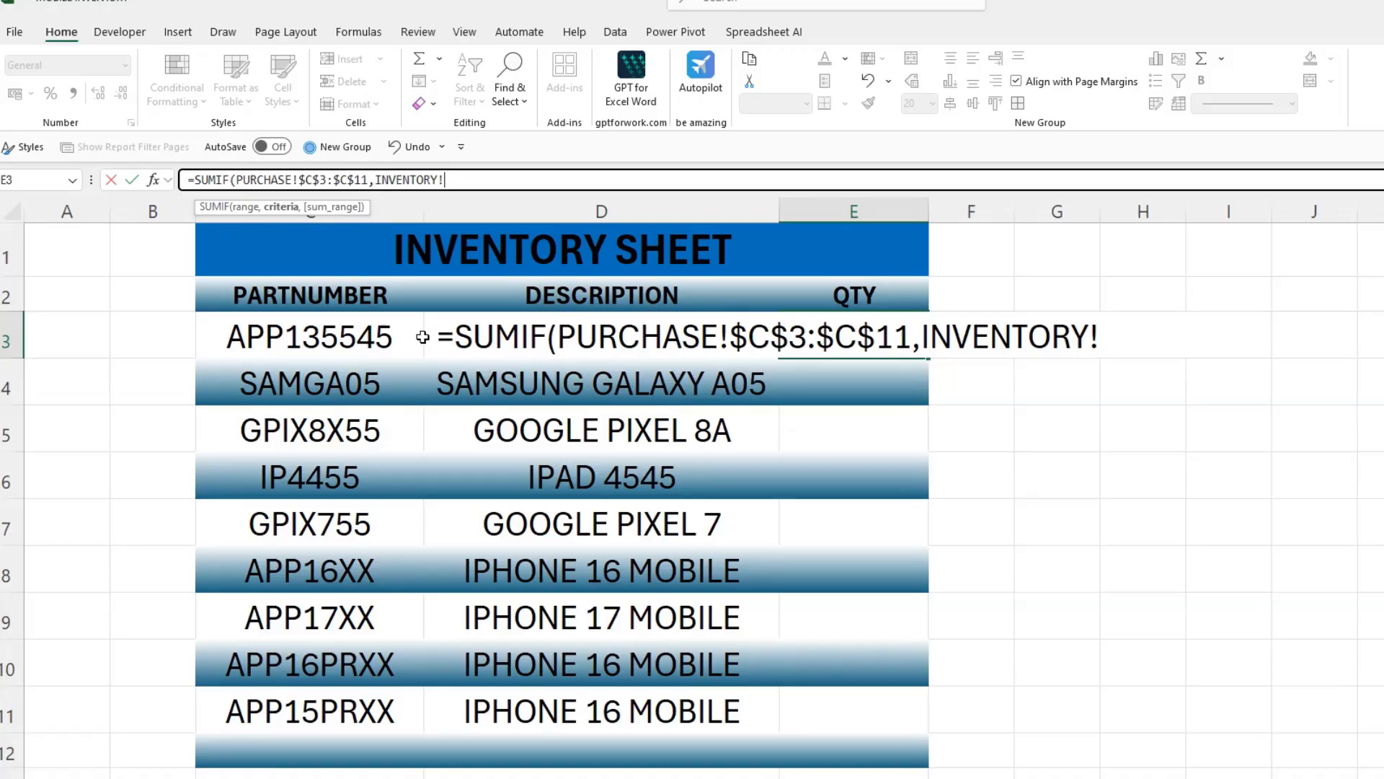
{"action": "left_click", "coordinate": [345, 336]}
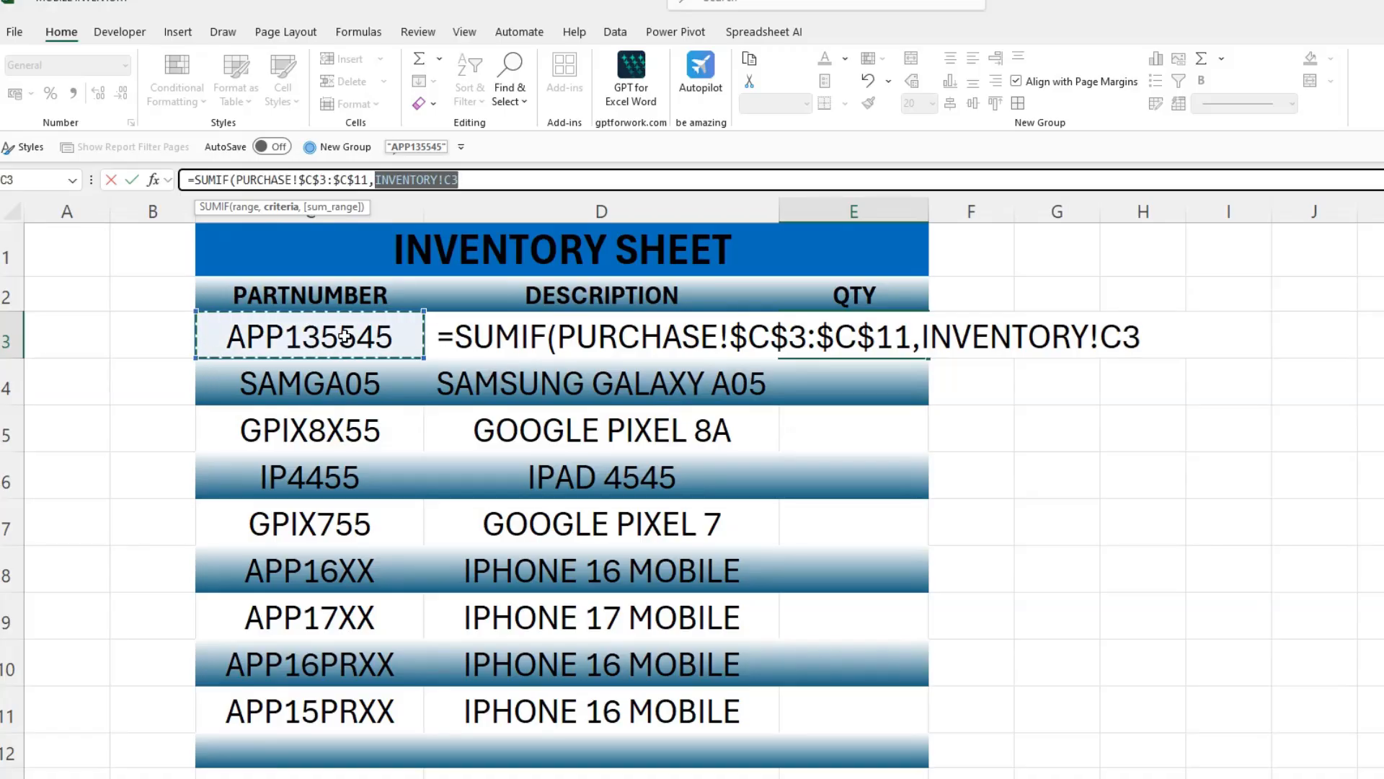
{"action": "type", "text": ","}
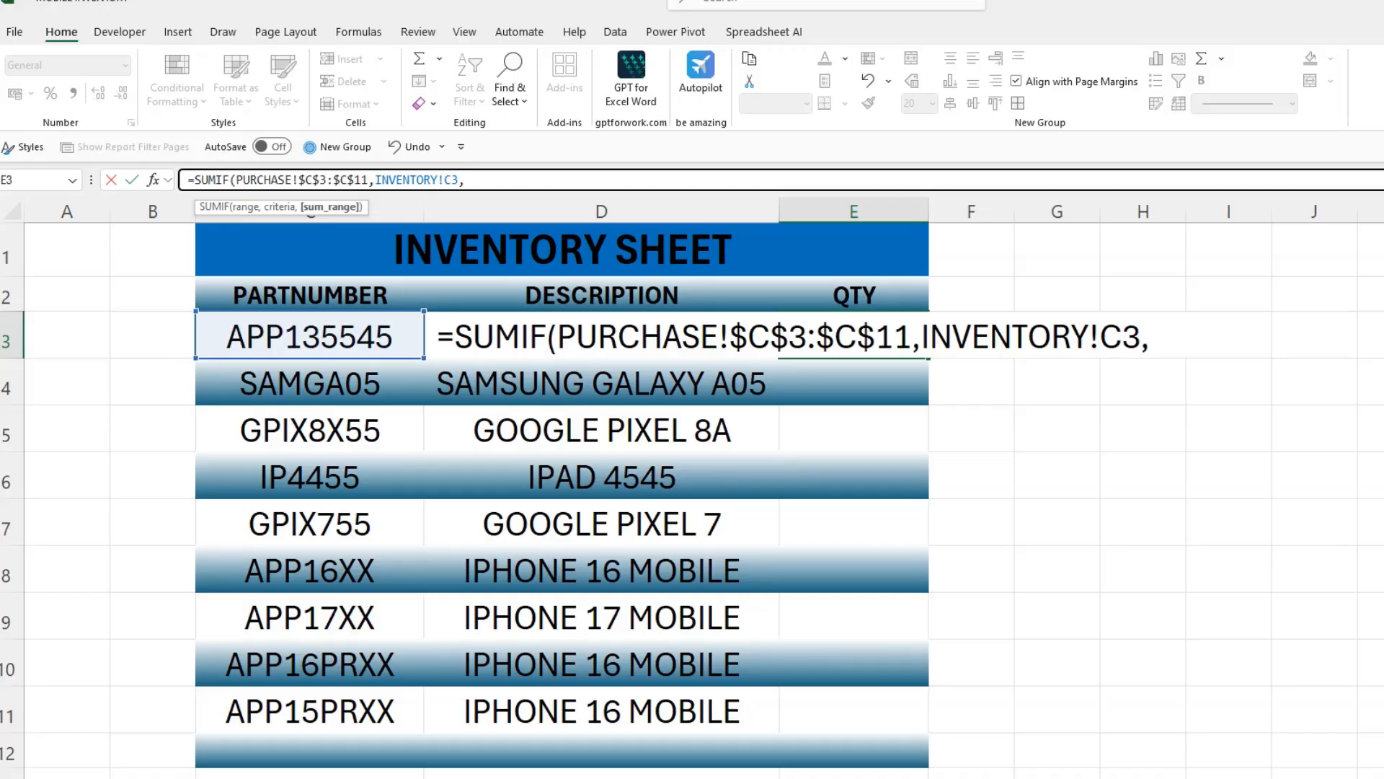
{"action": "left_click", "coordinate": [188, 777]}
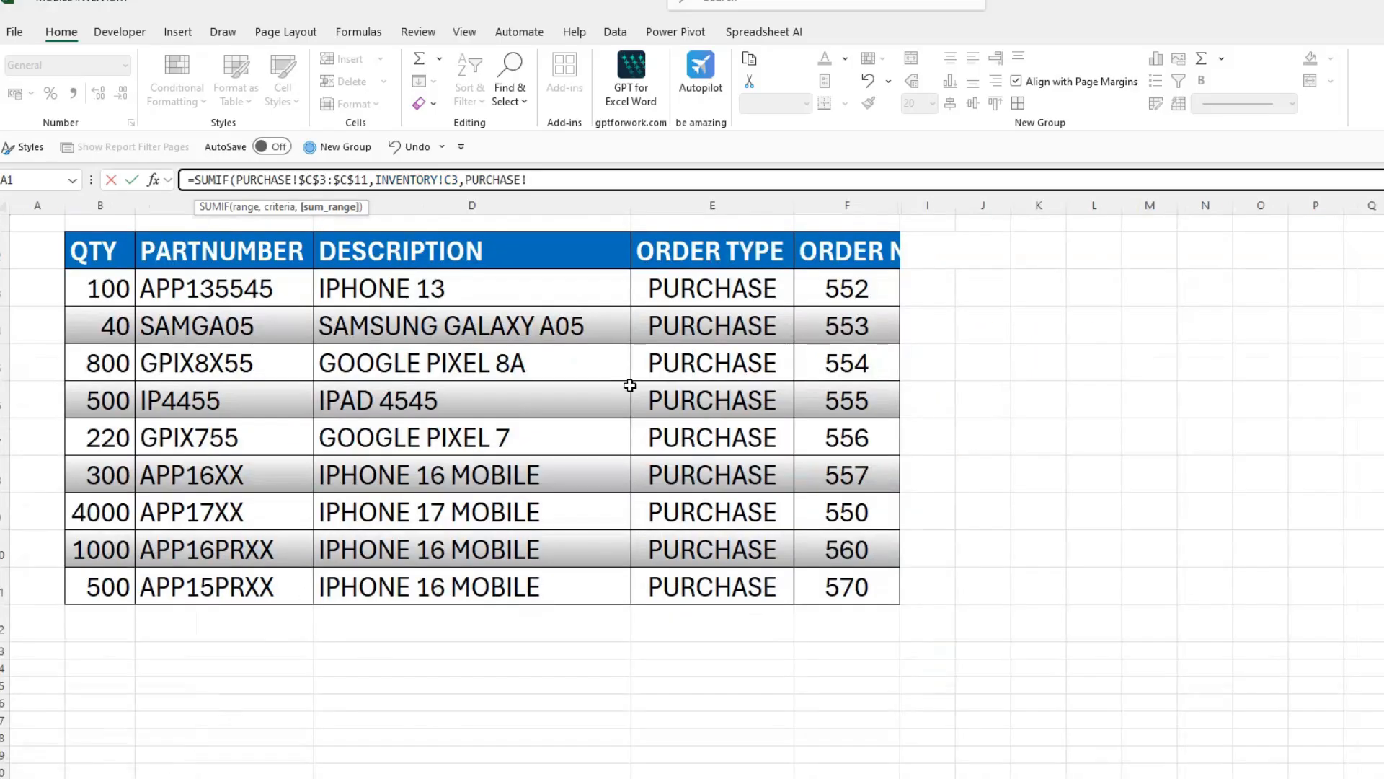
{"action": "left_click_drag", "start_coordinate": [105, 286], "coordinate": [104, 577]}
{"action": "key", "text": "F4"}
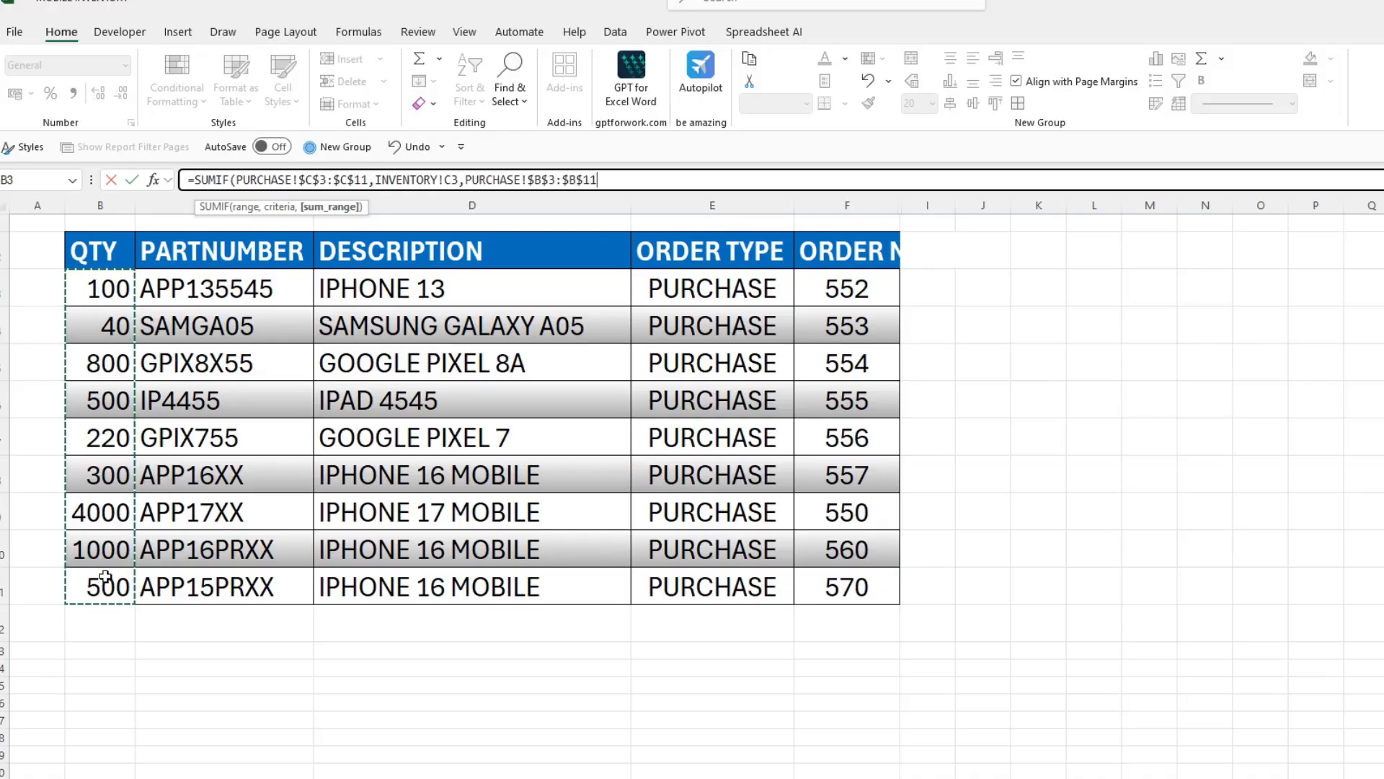
{"action": "type", "text": ")"}
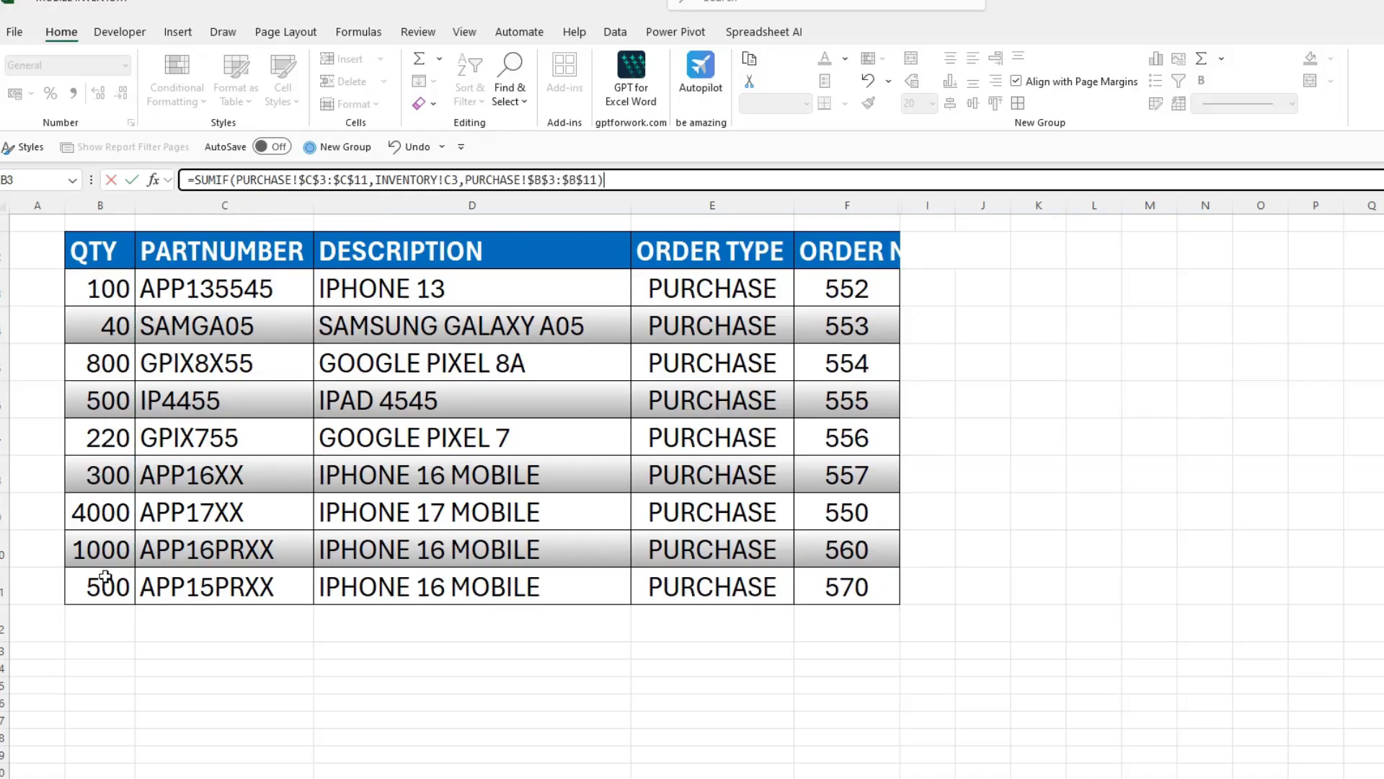
{"action": "type", "text": "-SUM"}
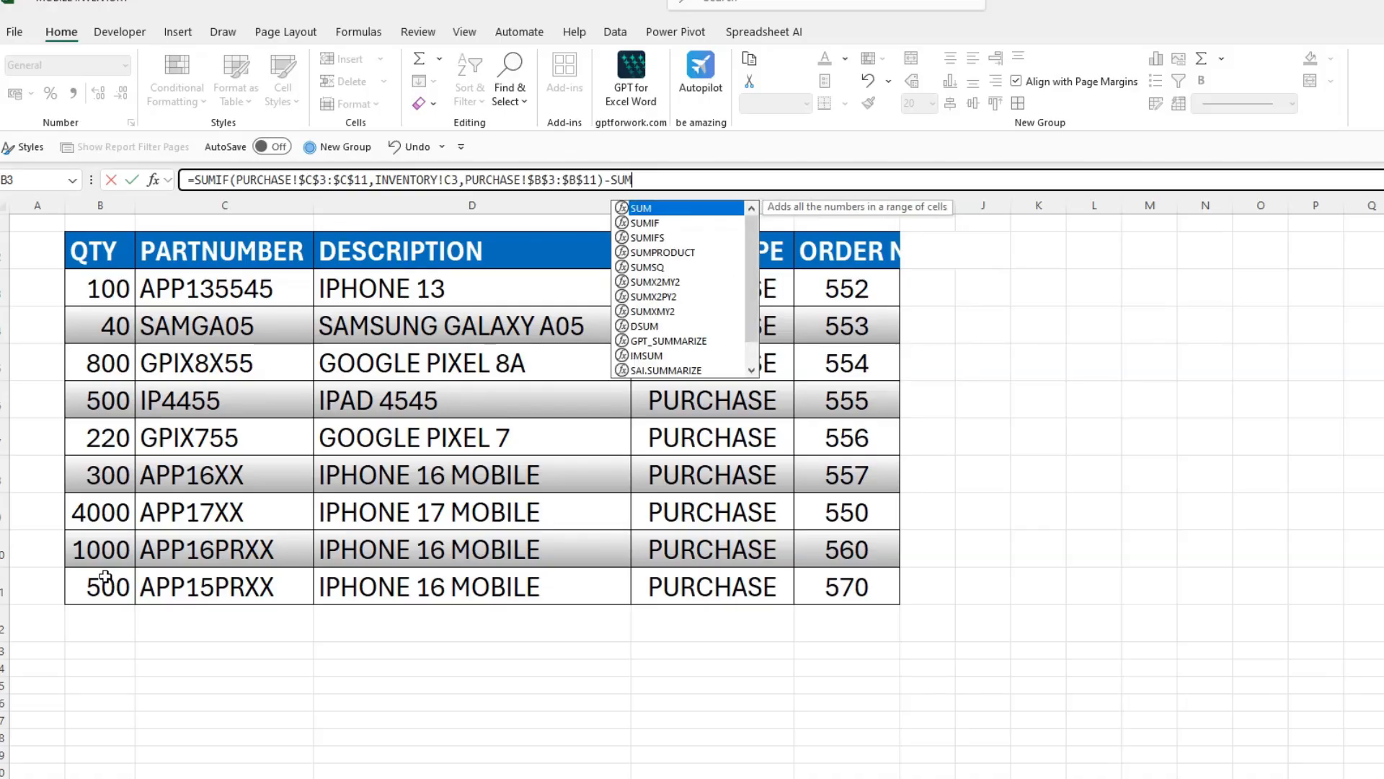
{"action": "type", "text": "IF("}
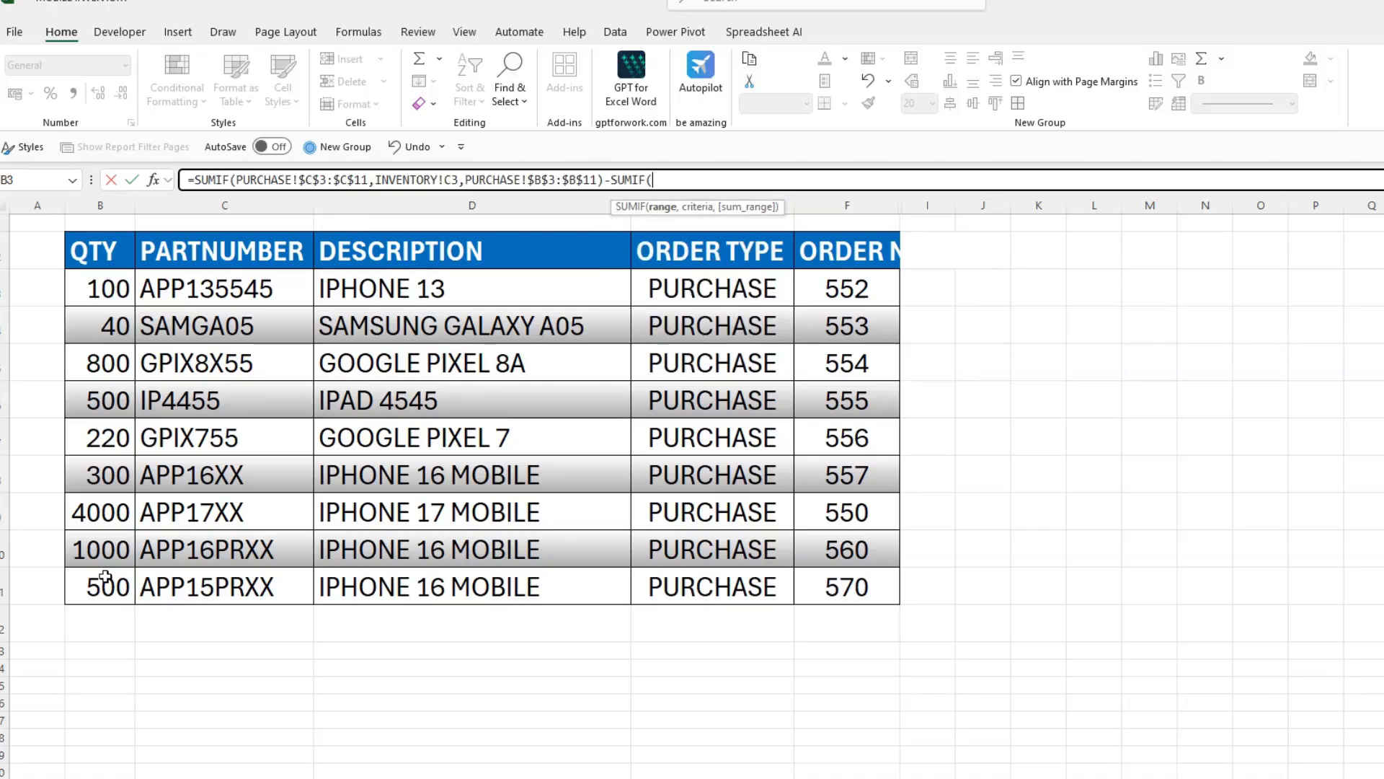
- Subtract a second SUMIF in the same formula, using the absolute range SALES!$C$3:$C$15 of part numbers
{"action": "key", "text": "ctrl+Page_Down"}
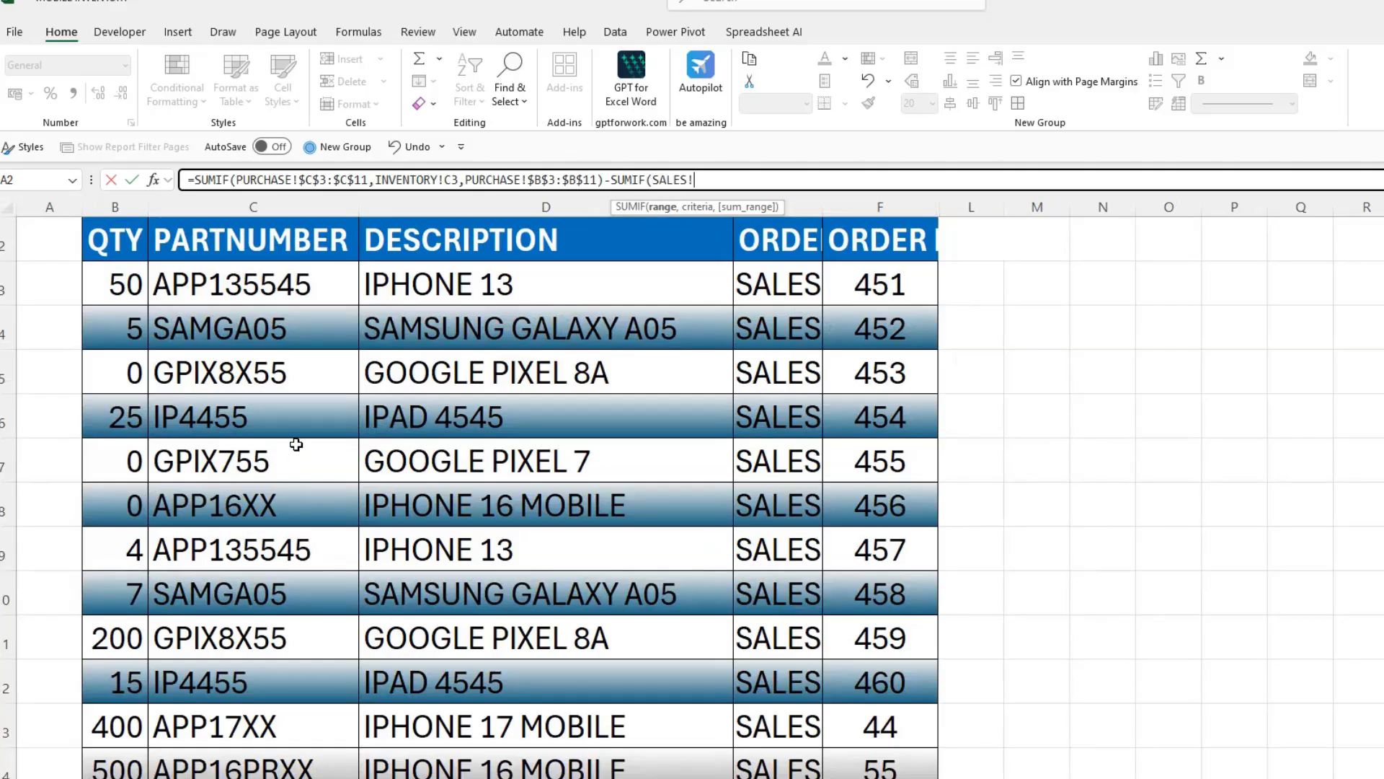
{"action": "left_click_drag", "start_coordinate": [268, 287], "coordinate": [237, 771]}
{"action": "key", "text": "F4"}
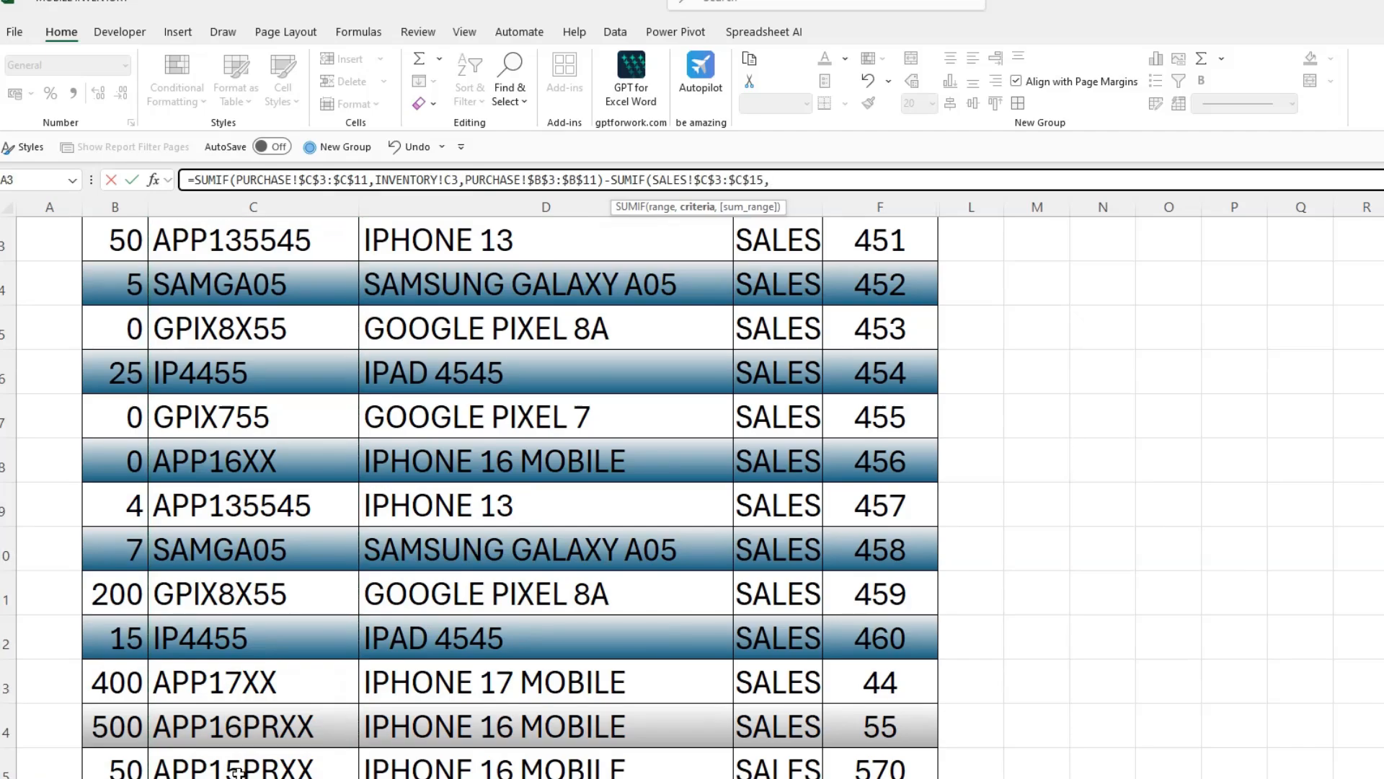
- Set the criteria of the second SUMIF to INVENTORY!C3
{"action": "left_click", "coordinate": [324, 777]}
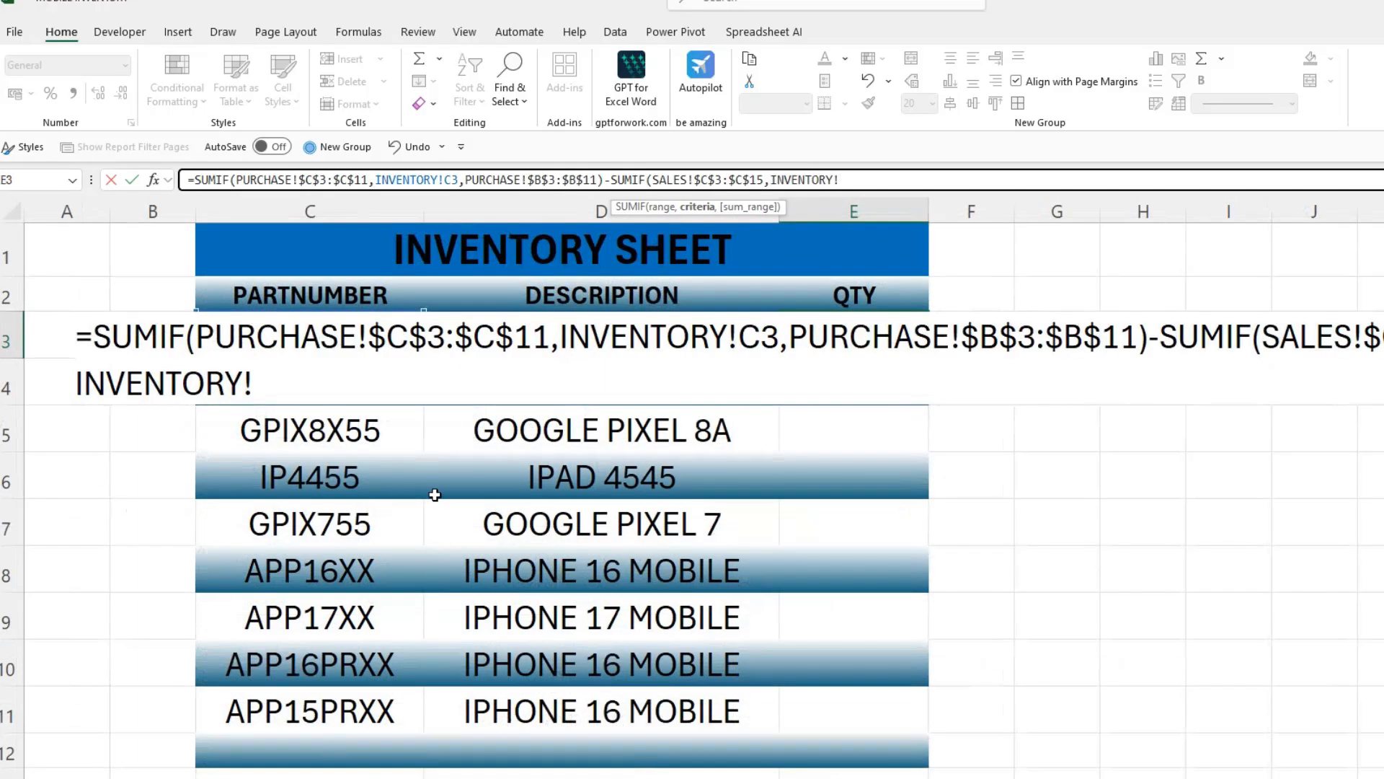
{"action": "left_click_drag", "start_coordinate": [462, 178], "coordinate": [382, 180]}
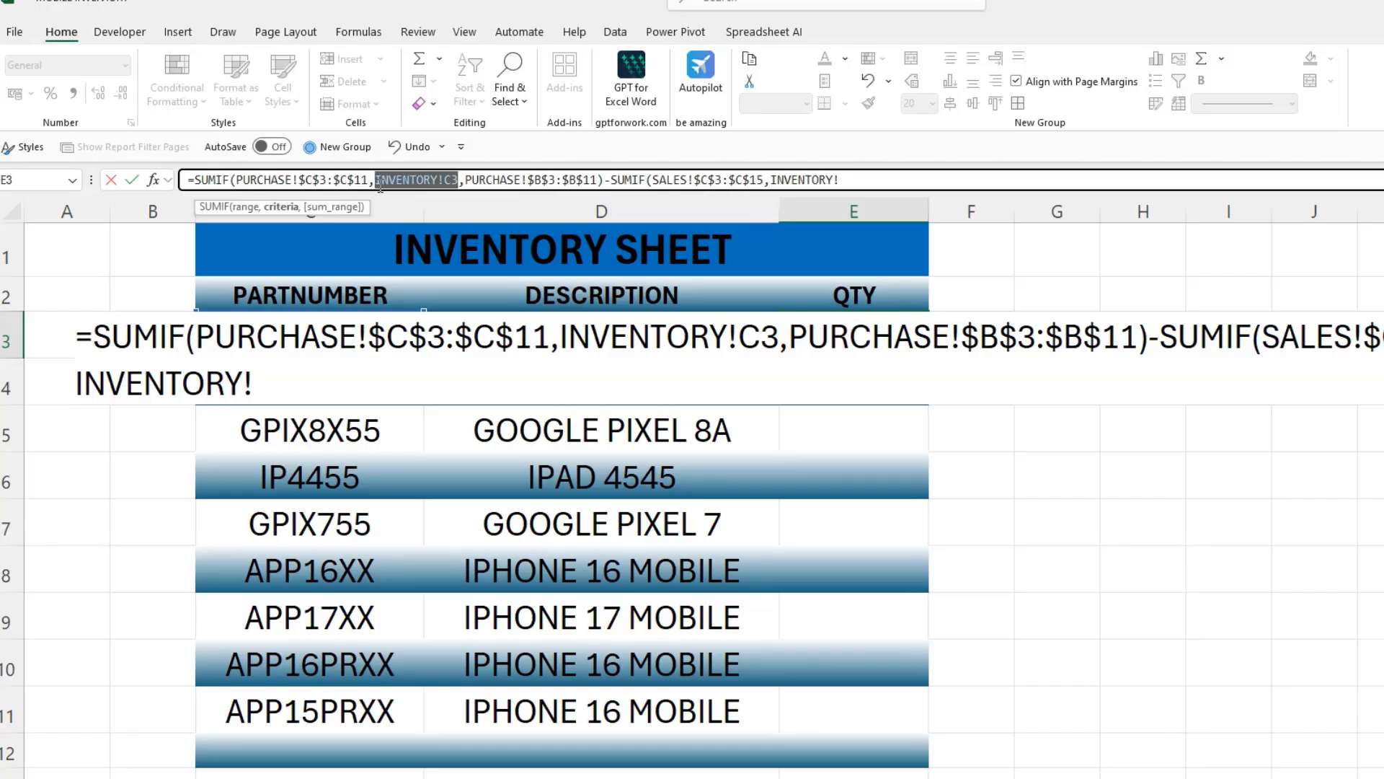
{"action": "left_click", "coordinate": [884, 180]}
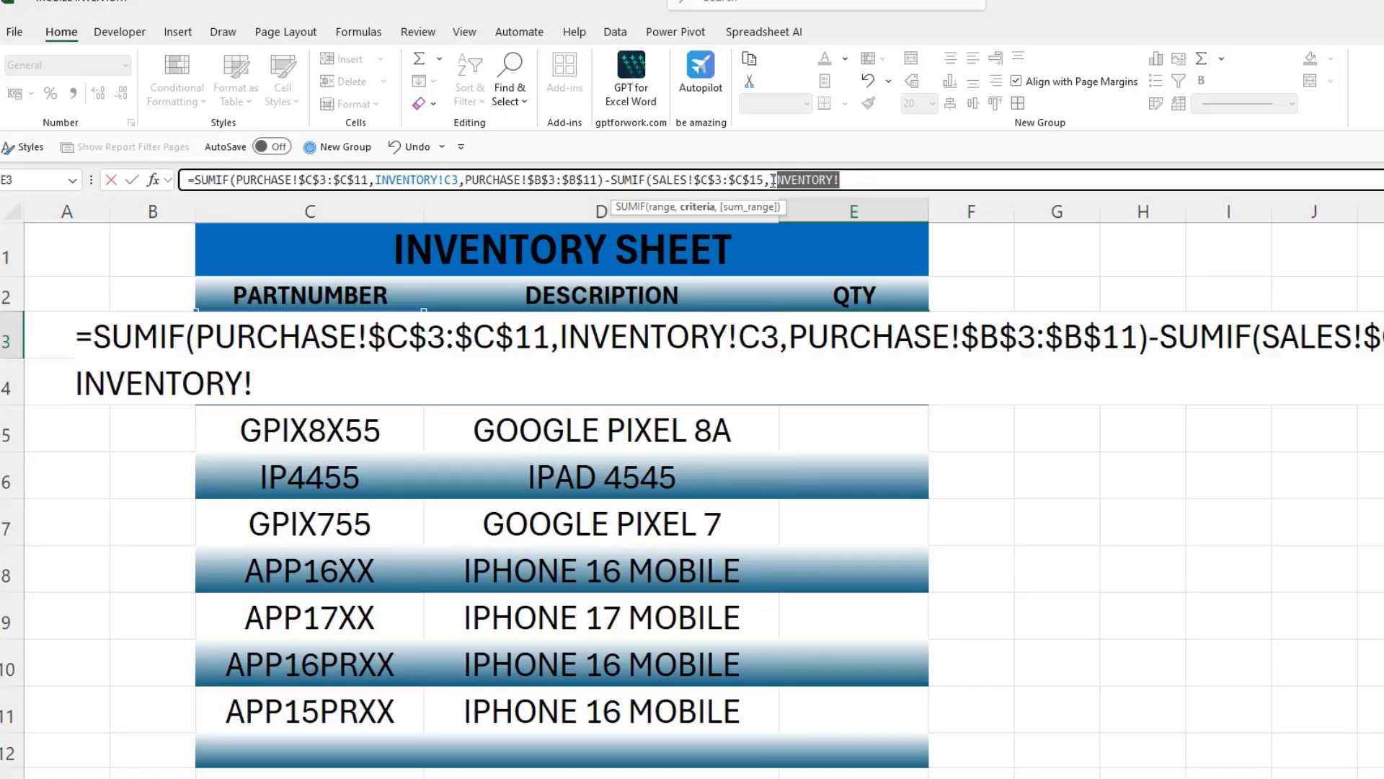
{"action": "type", "text": "C3"}
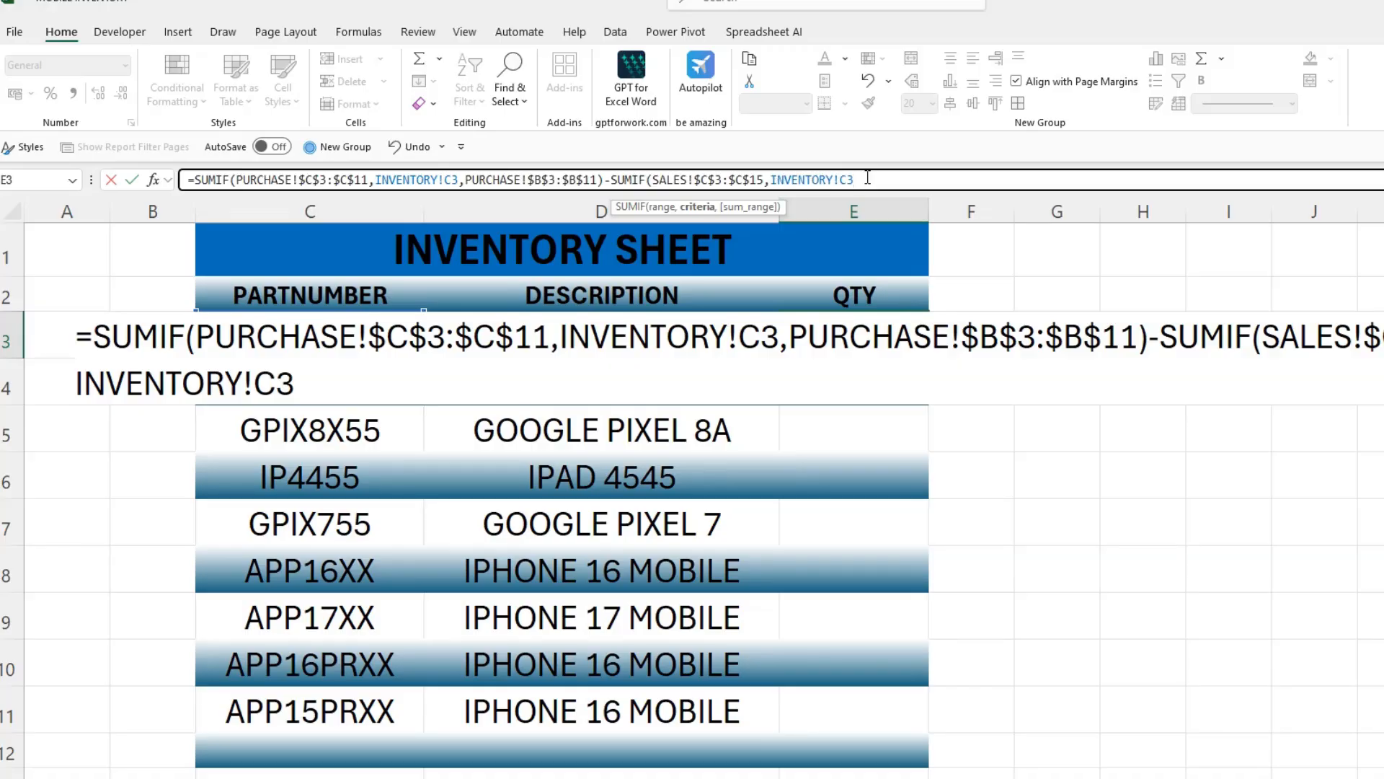
{"action": "type", "text": ","}
- Finish the formula with the absolute sum range SALES!$B$3:$B$15 and fill it down the QTY column from E3 to E11
{"action": "left_click", "coordinate": [284, 777]}
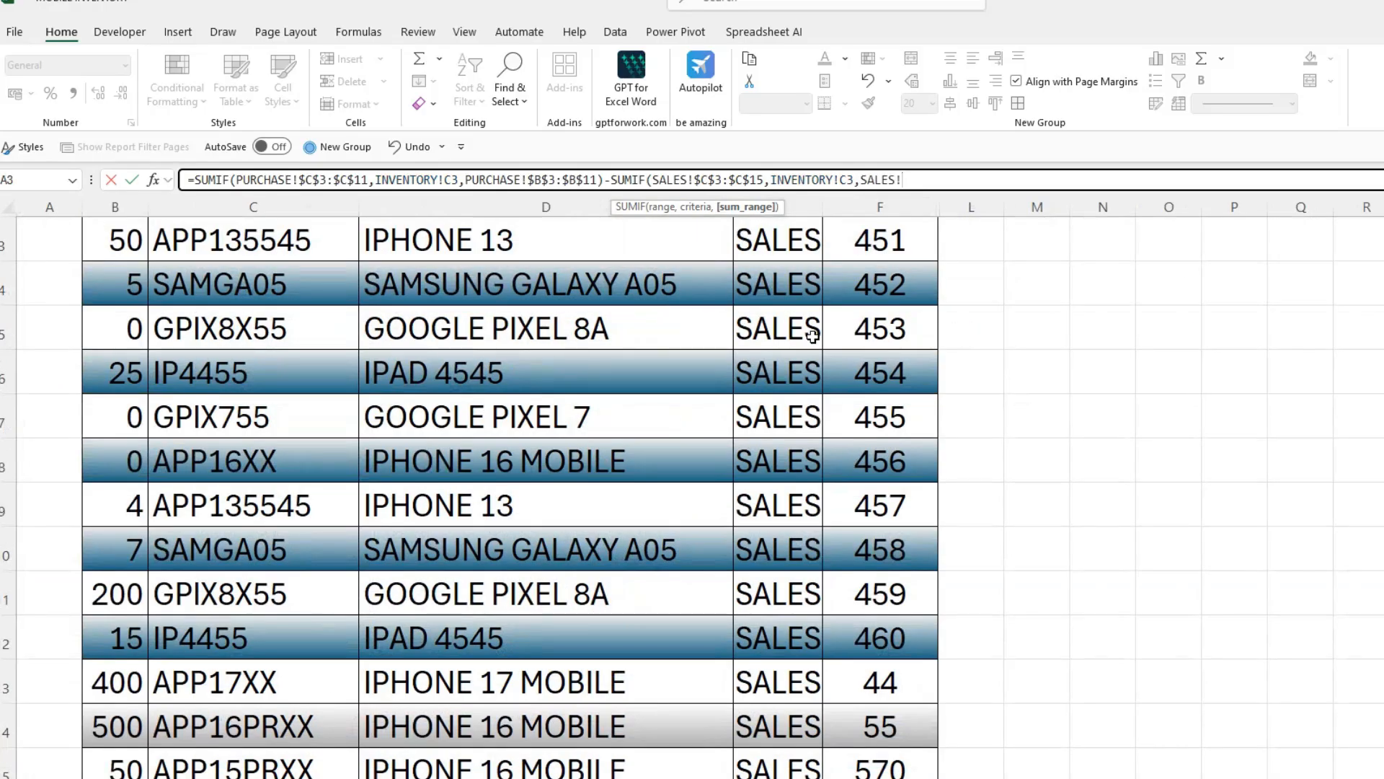
{"action": "scroll", "coordinate": [812, 336], "scroll_direction": "up", "scroll_amount": 1}
{"action": "left_click_drag", "start_coordinate": [119, 305], "coordinate": [115, 773]}
{"action": "key", "text": "F4"}
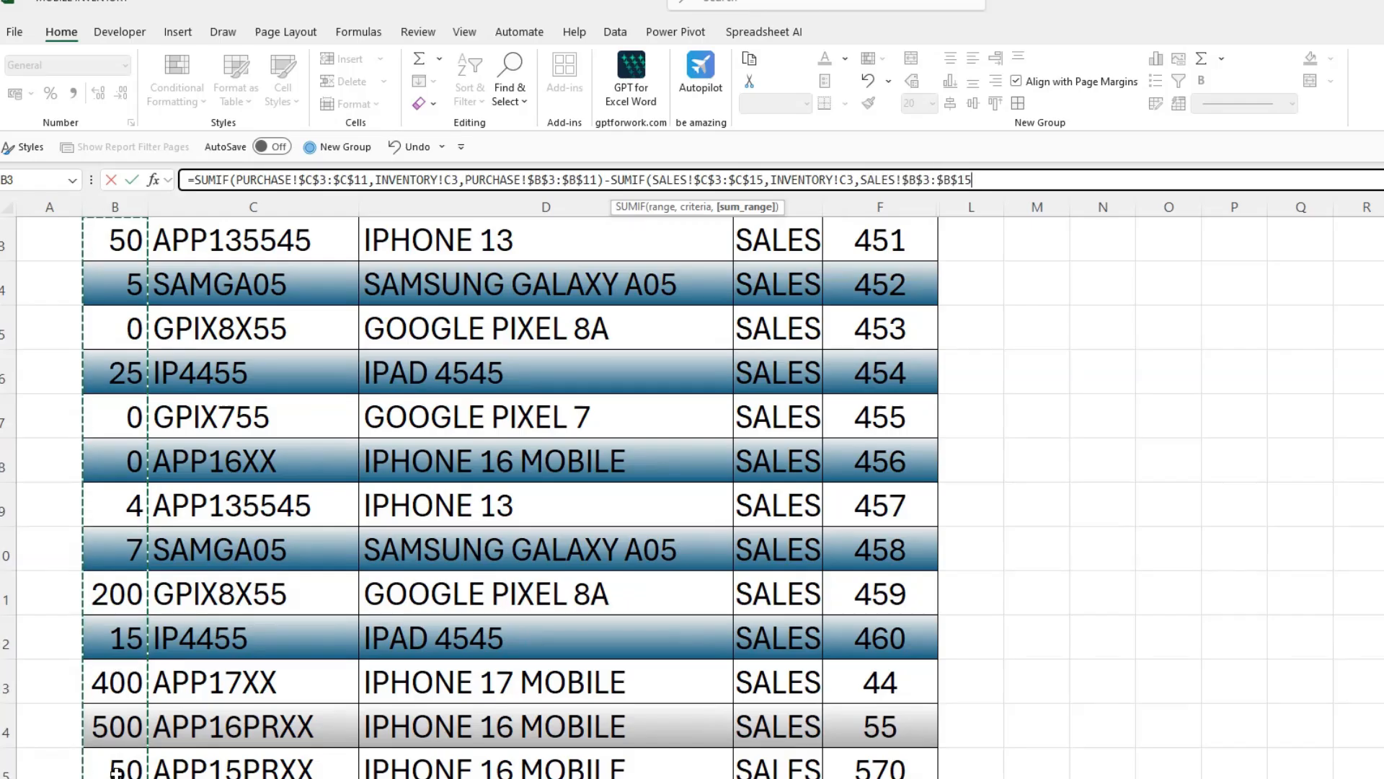
{"action": "type", "text": ")"}
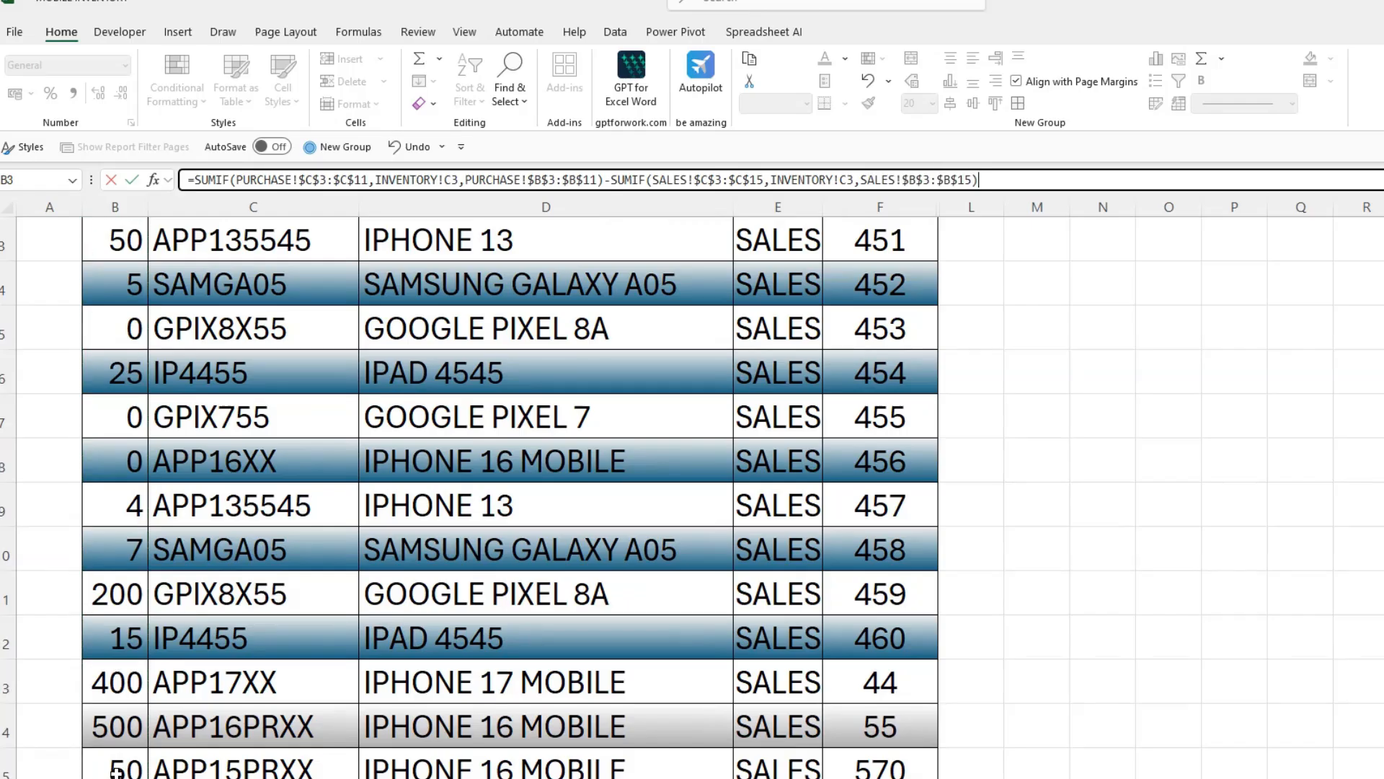
{"action": "key", "text": "Return"}
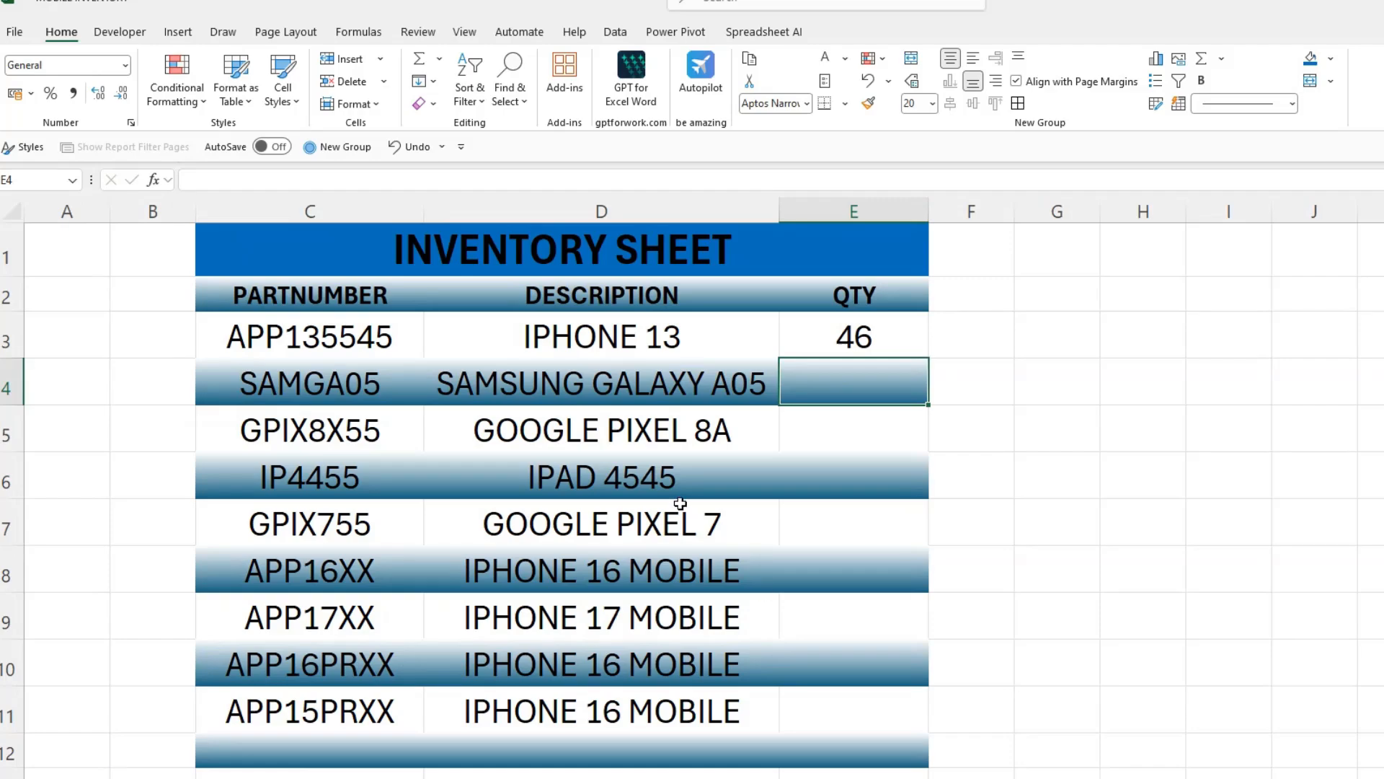
{"action": "left_click", "coordinate": [871, 342]}
{"action": "left_click_drag", "start_coordinate": [926, 359], "coordinate": [882, 717]}
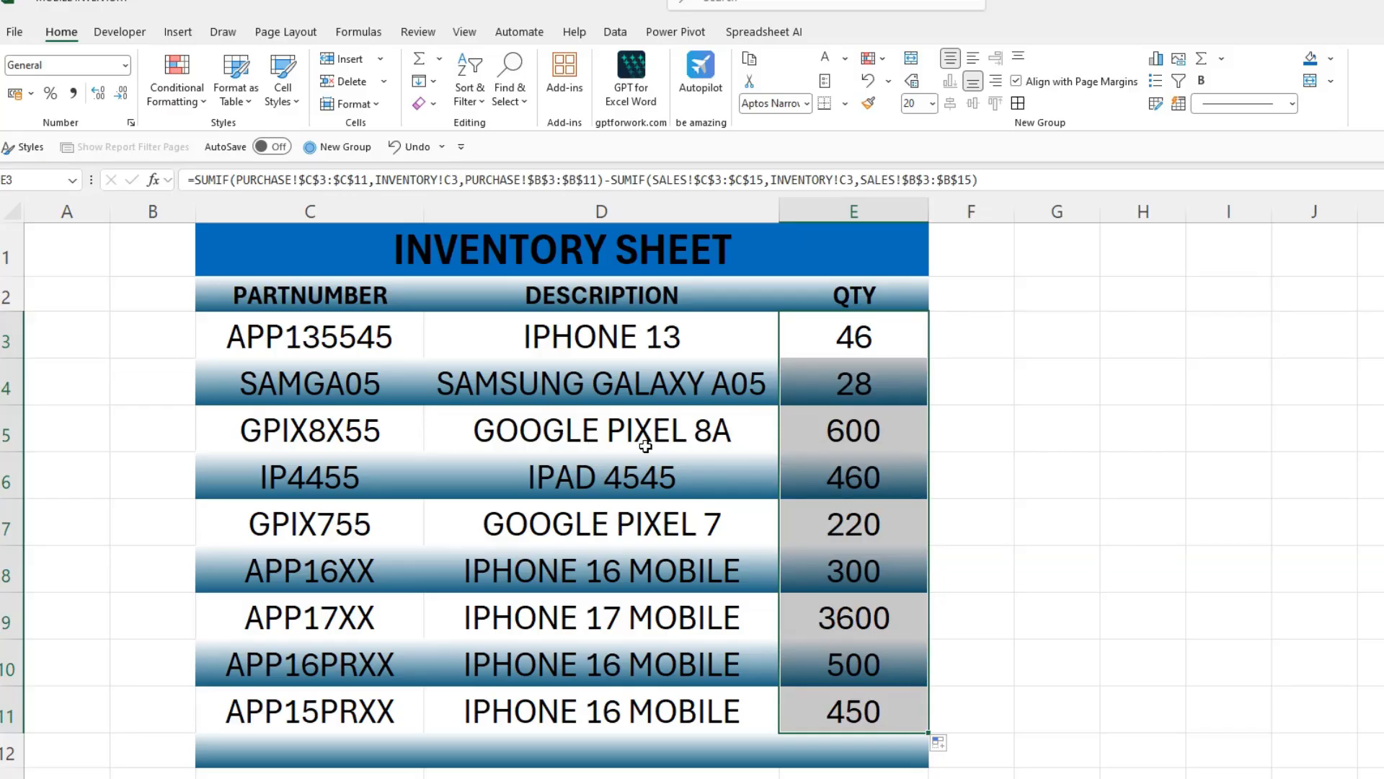
- Check the inventory quantity of part GPIX8X55 against its quantities on the purchase and sales sheets
{"action": "left_click", "coordinate": [845, 434]}
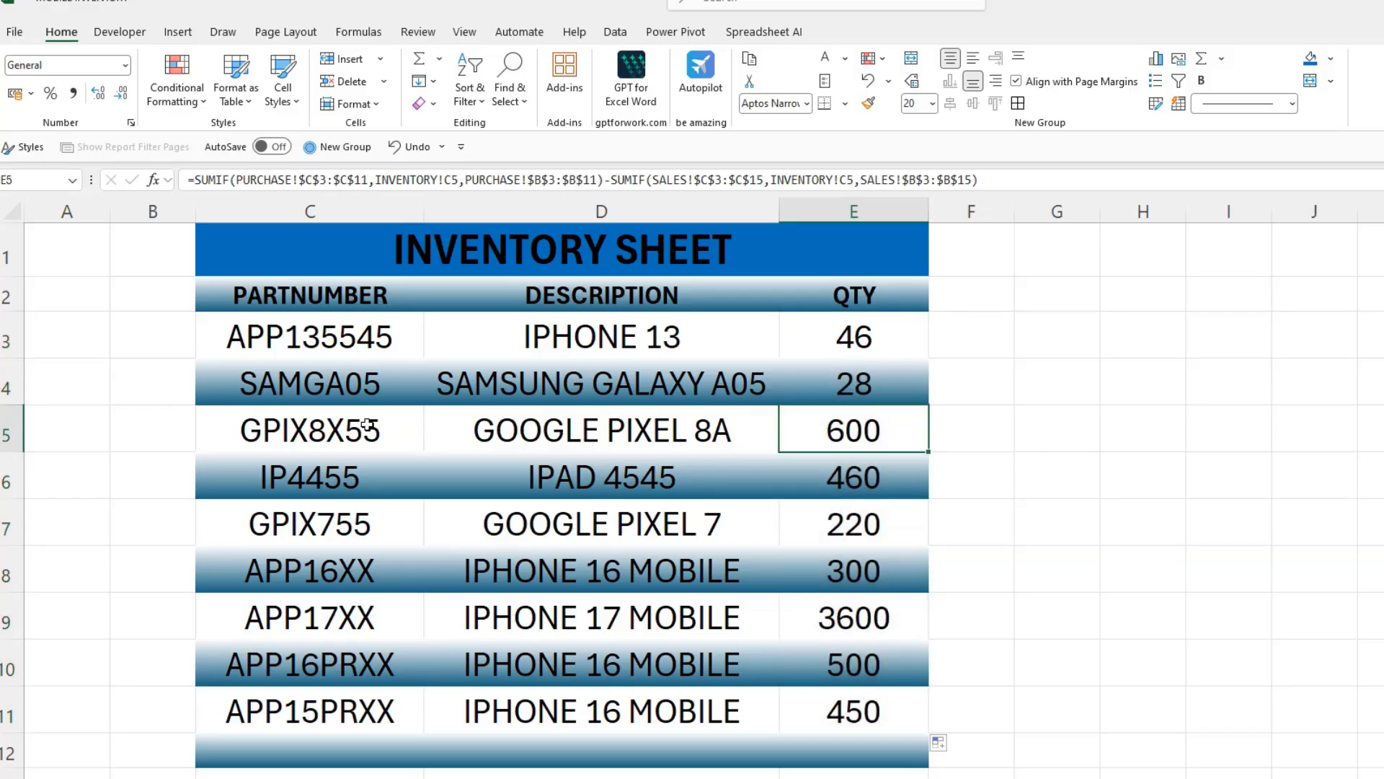
{"action": "left_click", "coordinate": [367, 425]}
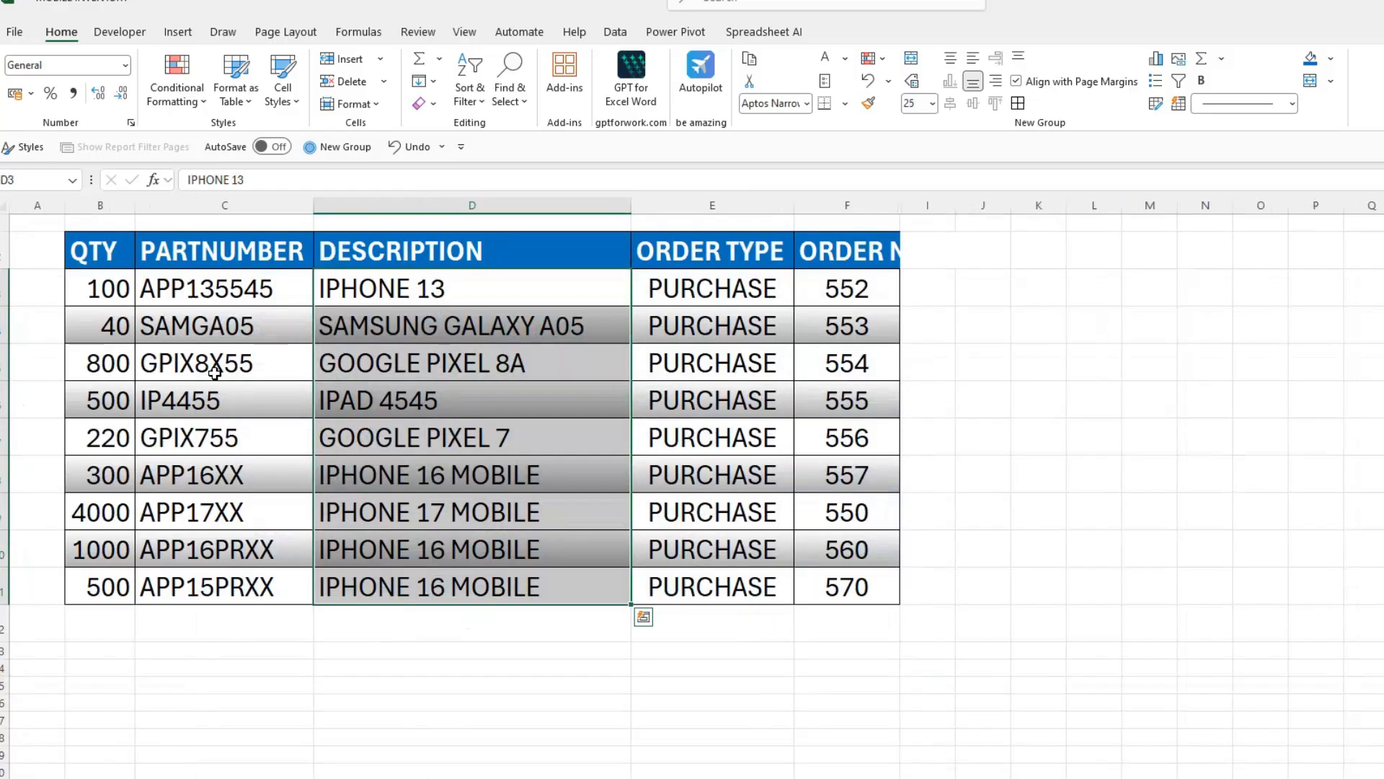
{"action": "left_click", "coordinate": [118, 366]}
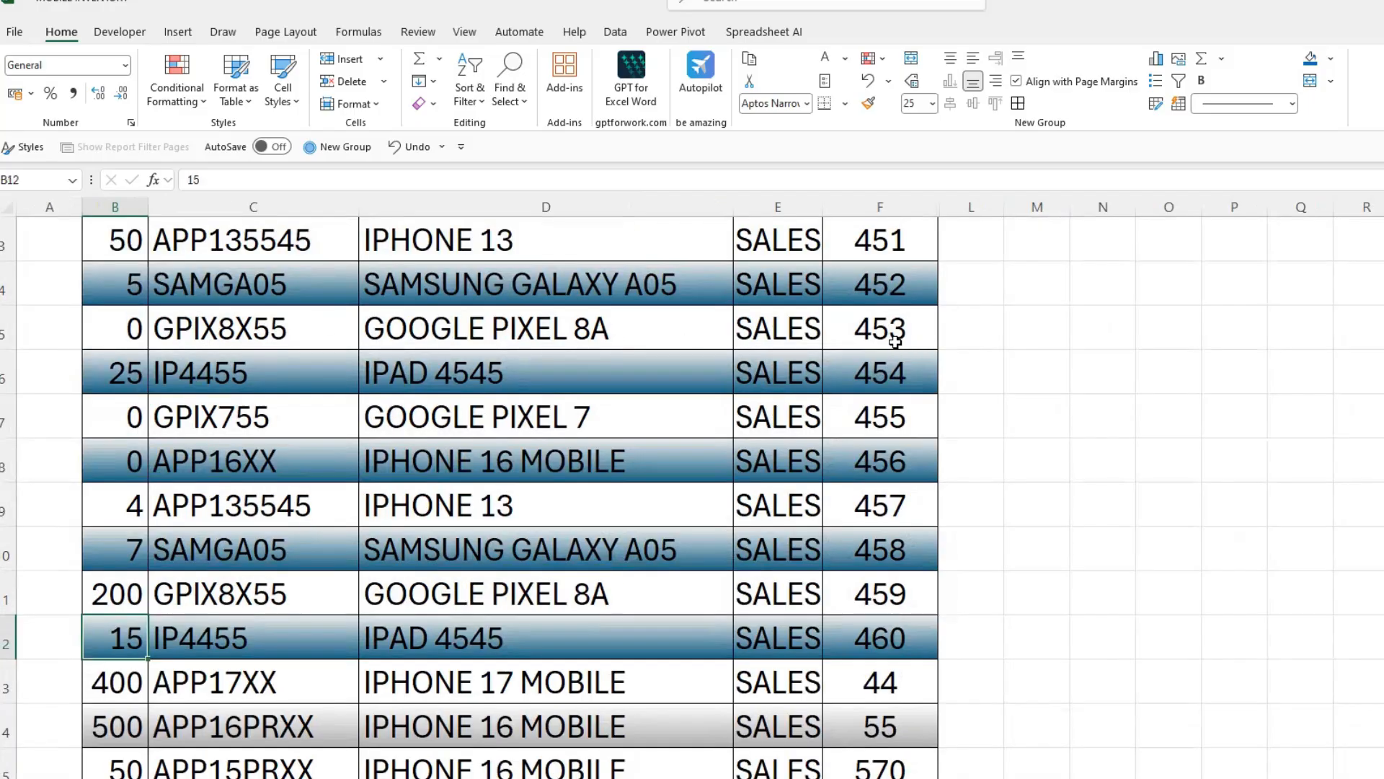
{"action": "left_click", "coordinate": [113, 592]}
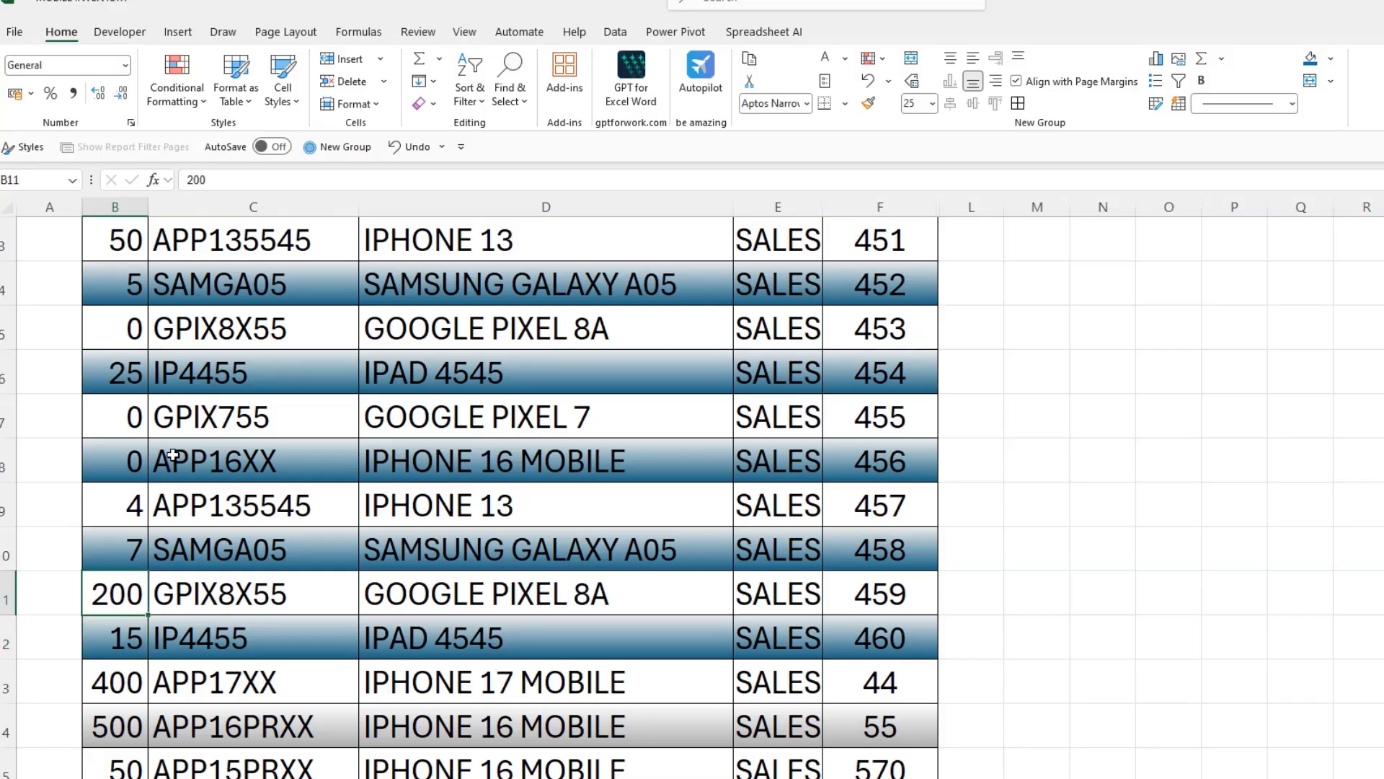
- Set the GPIX8X55 quantity in cell B5 of the sales sheet to 300 and check that part's quantity on the inventory sheet
{"action": "left_click", "coordinate": [122, 329]}
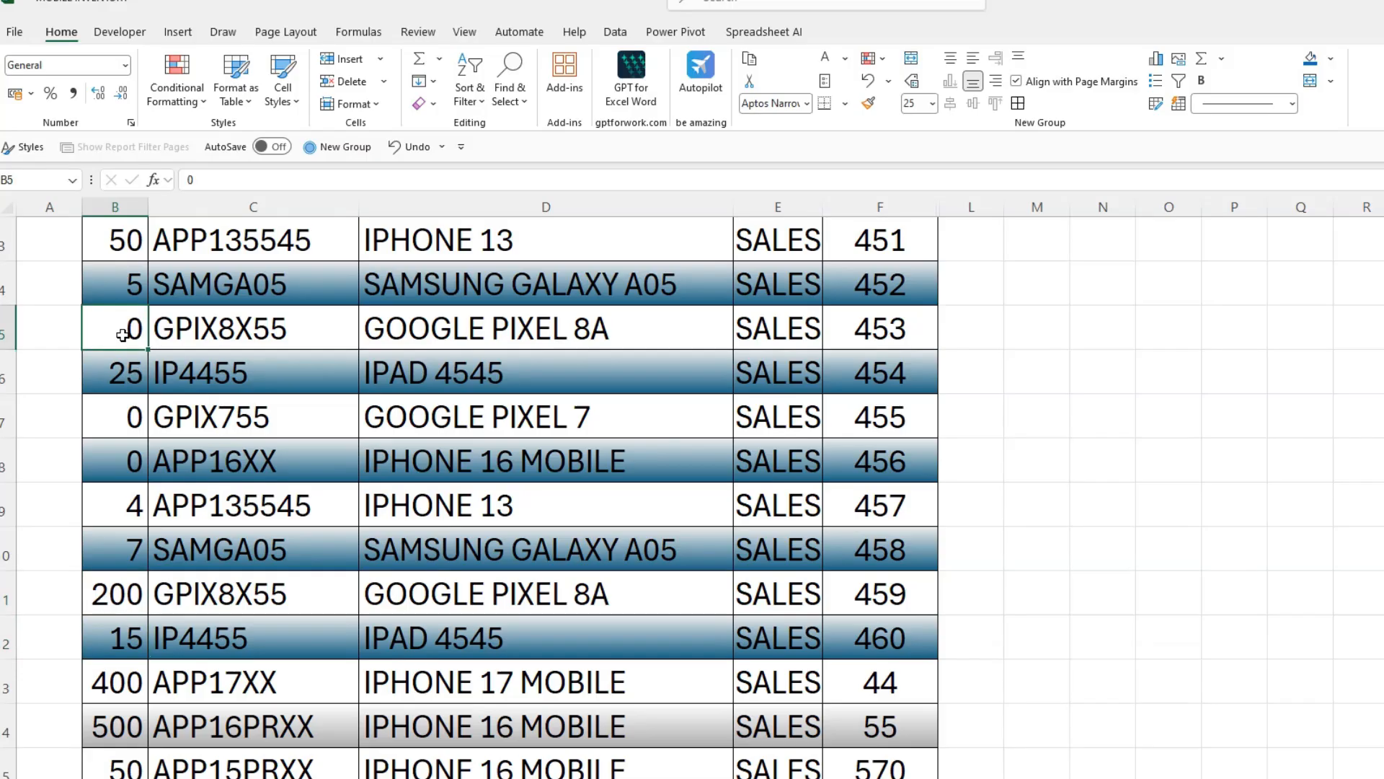
{"action": "type", "text": "300"}
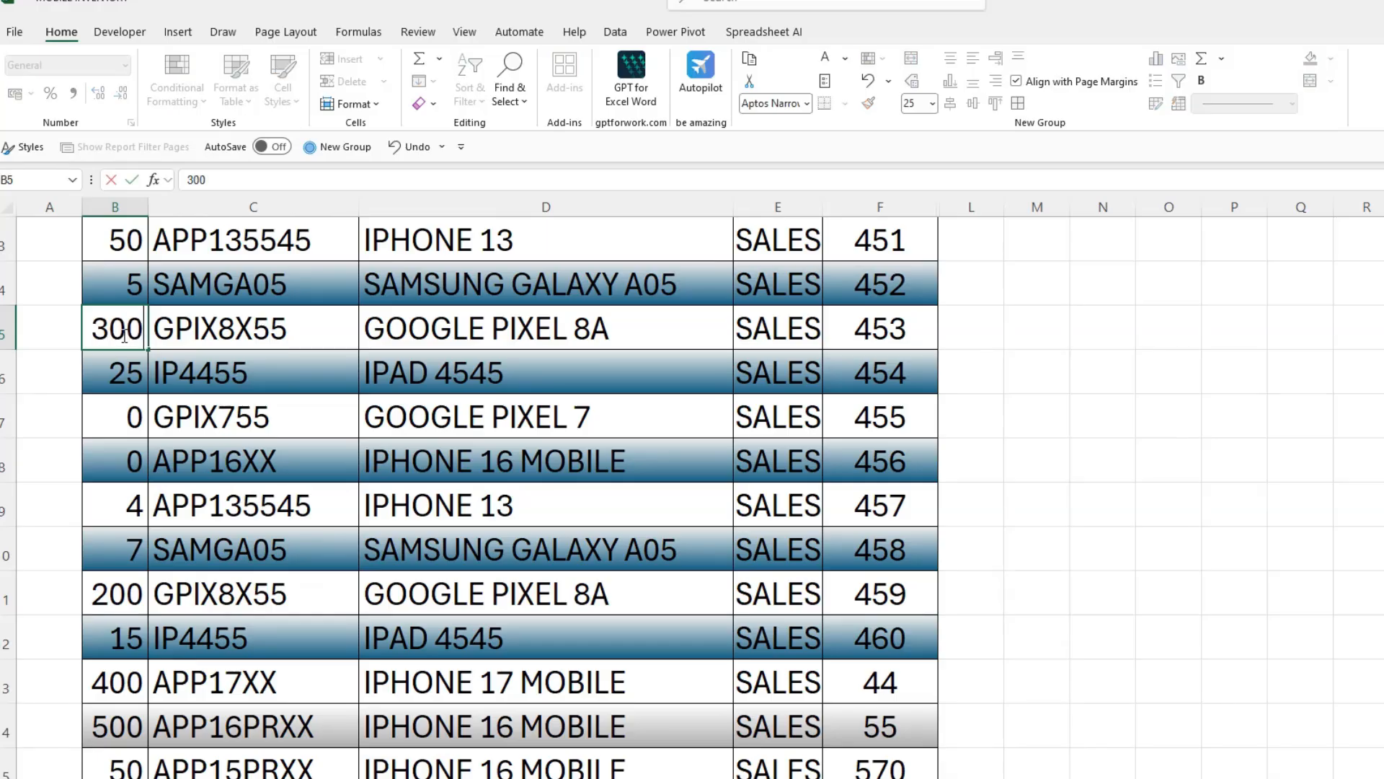
{"action": "key", "text": "Return"}
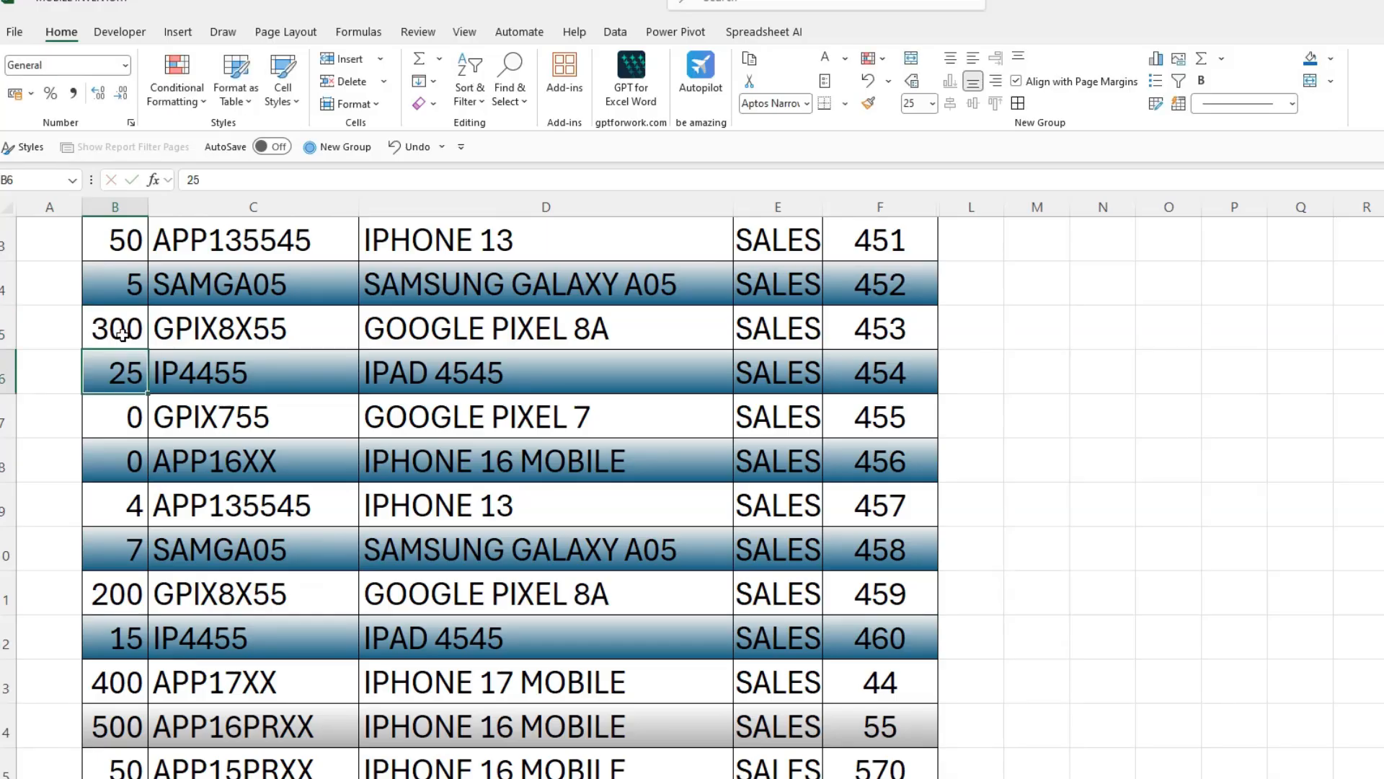
{"action": "left_click", "coordinate": [288, 777]}
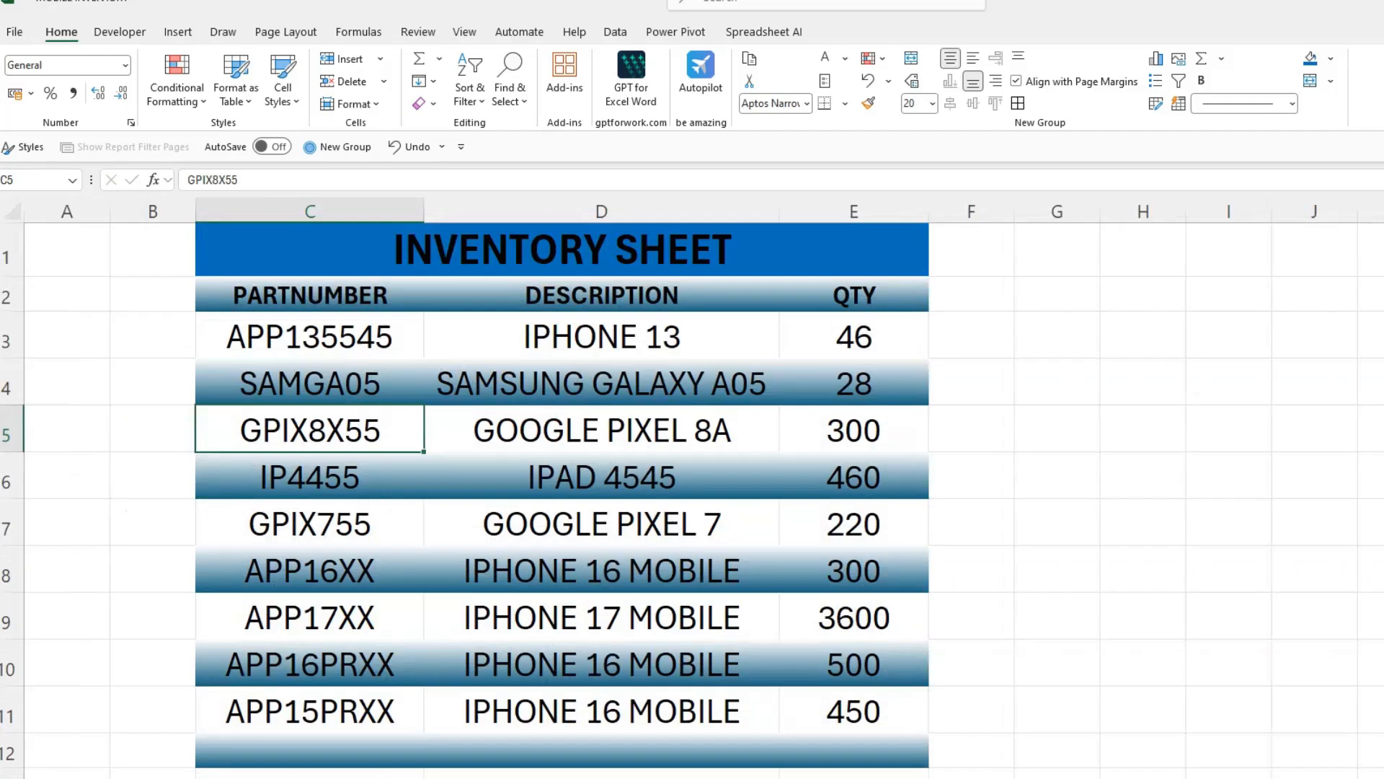
{"action": "left_click", "coordinate": [865, 432]}
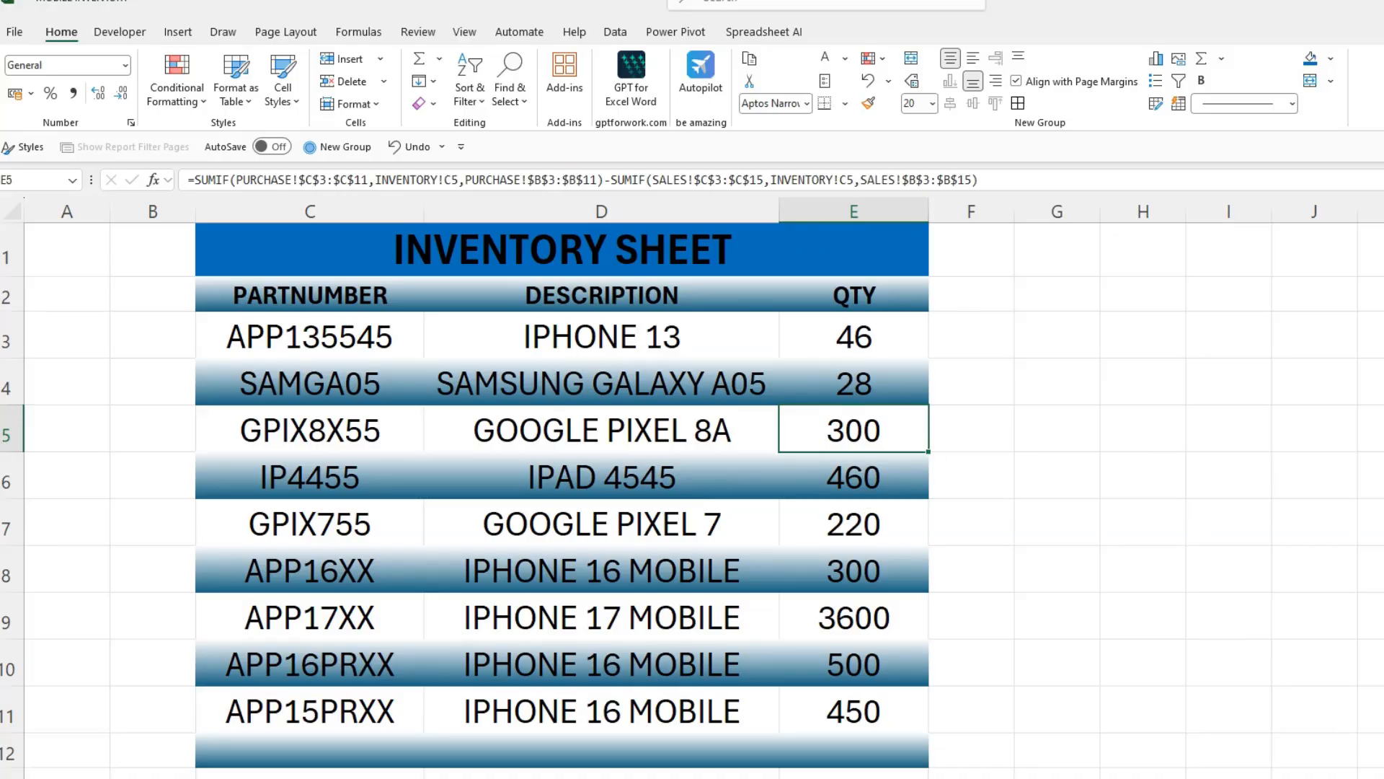
{"action": "left_click", "coordinate": [1195, 727]}
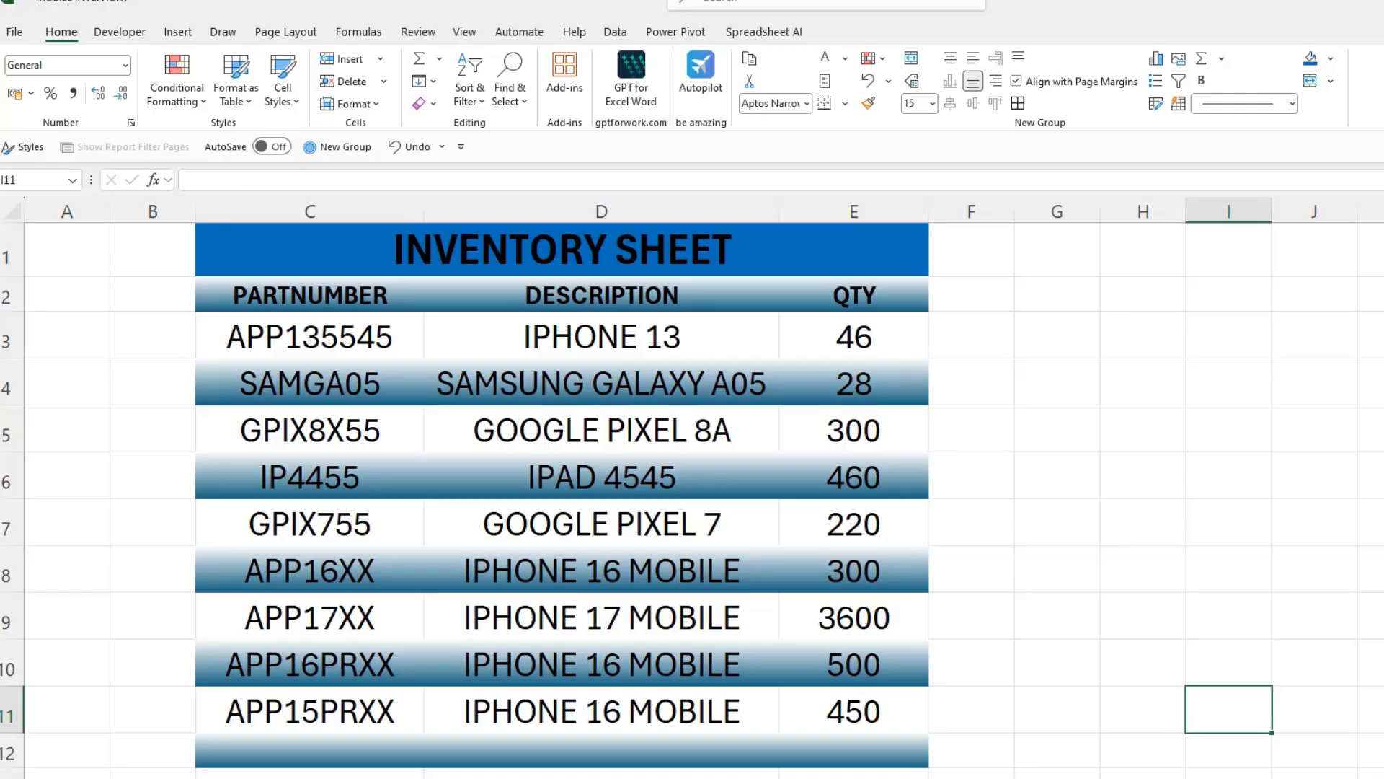
{"action": "key", "text": "alt+Tab"}
{"action": "key", "text": "alt+Tab"}
{"action": "left_click", "coordinate": [862, 342]}
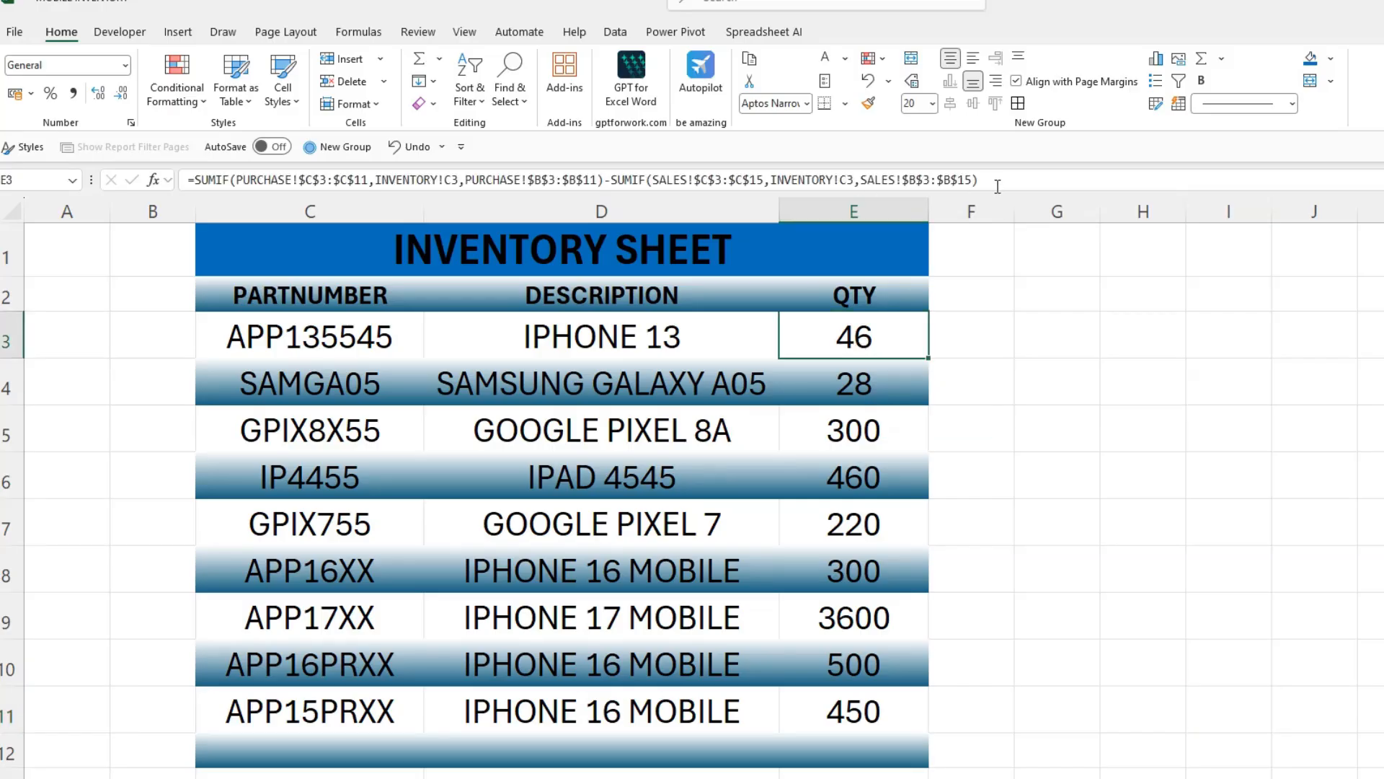
{"action": "left_click_drag", "start_coordinate": [997, 185], "coordinate": [196, 170]}
{"action": "key", "text": "ctrl+c"}
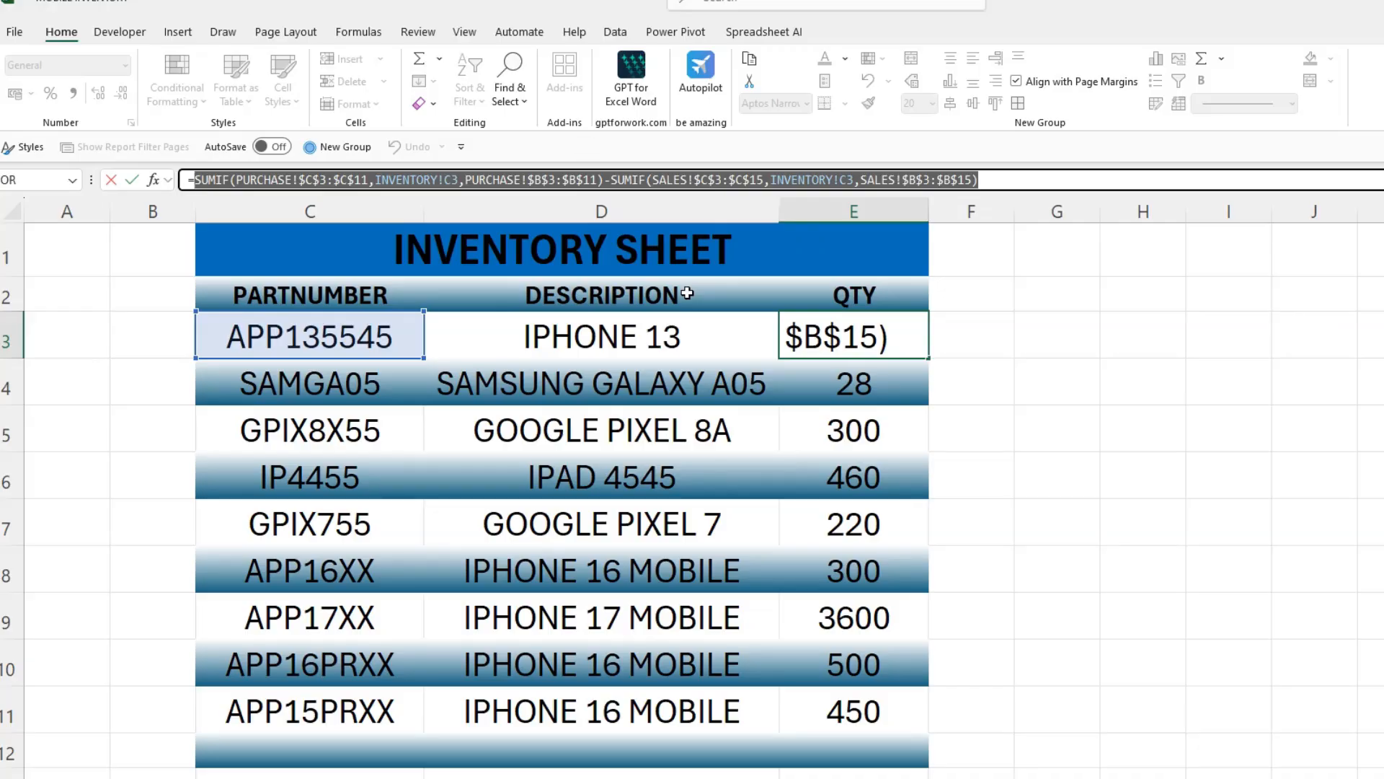
{"action": "left_click", "coordinate": [1057, 480]}
{"action": "key", "text": "ctrl+v"}
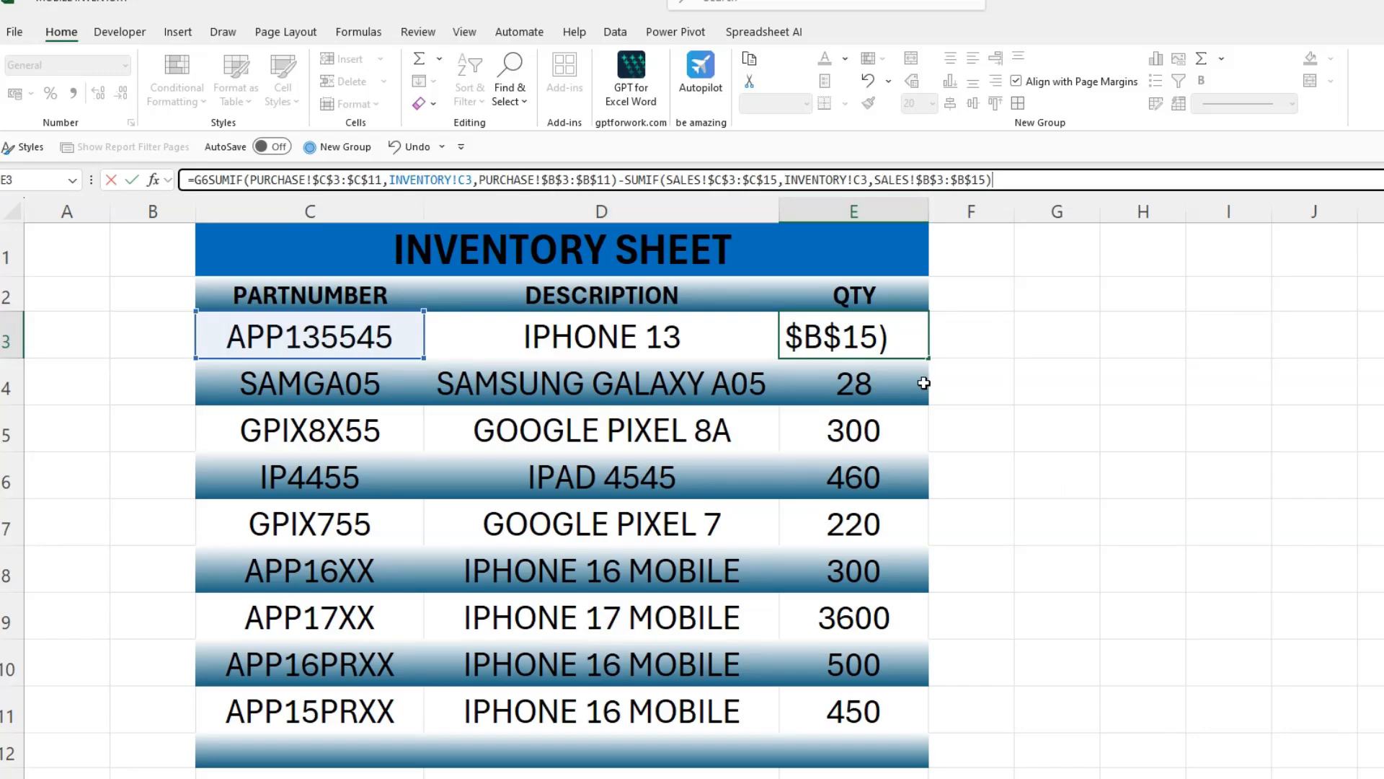
{"action": "key", "text": "Escape"}
{"action": "left_click_drag", "start_coordinate": [998, 180], "coordinate": [188, 180]}
{"action": "key", "text": "ctrl+c"}
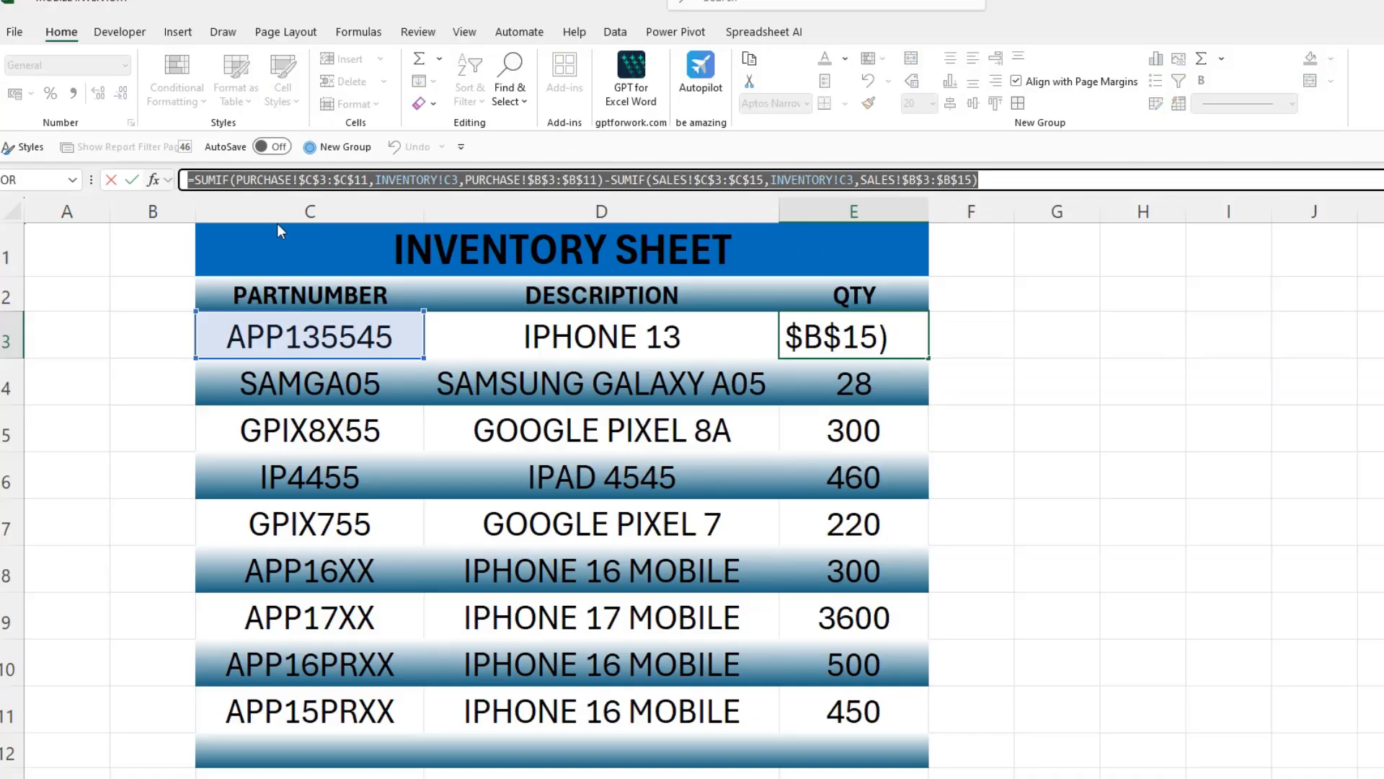
{"action": "left_click", "coordinate": [1065, 481]}
{"action": "key", "text": "ctrl+v"}
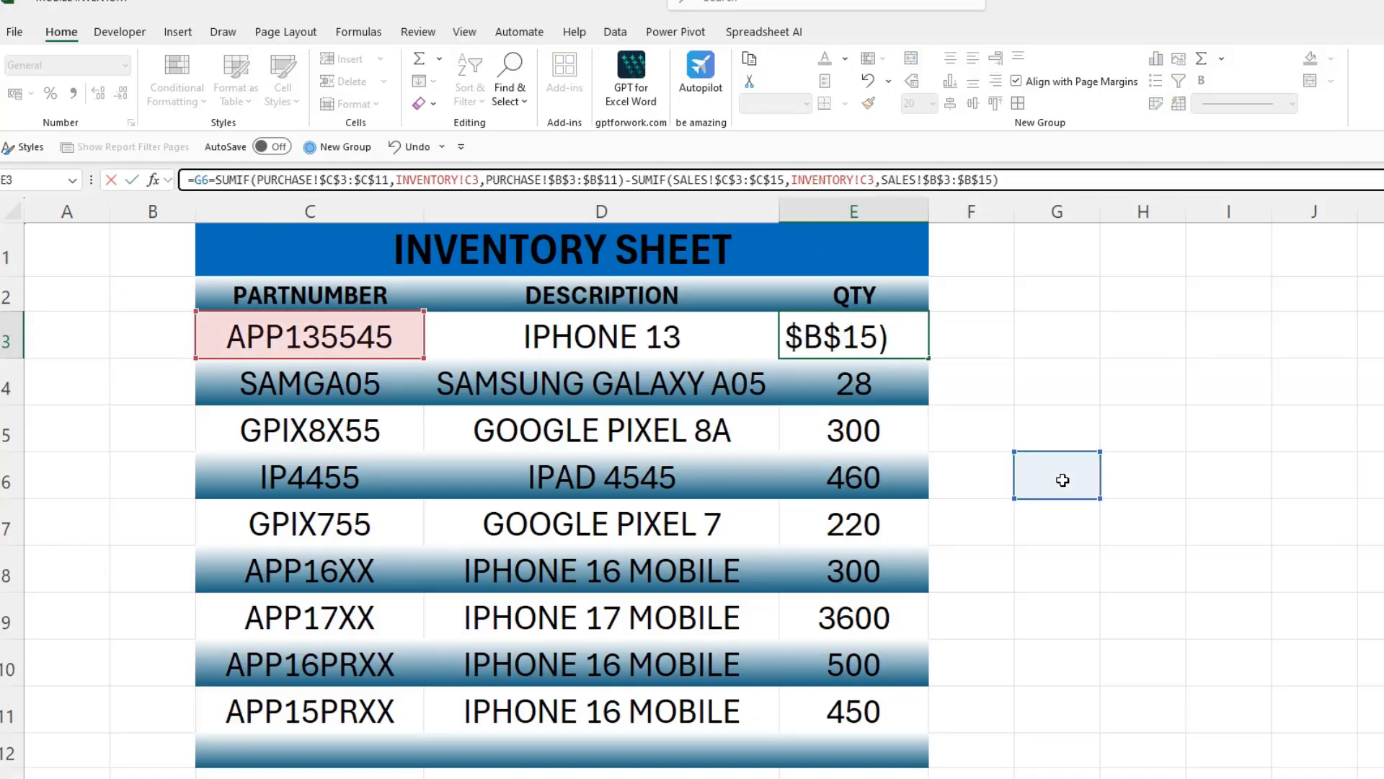
{"action": "key", "text": "Escape"}
{"action": "left_click_drag", "start_coordinate": [992, 181], "coordinate": [195, 193]}
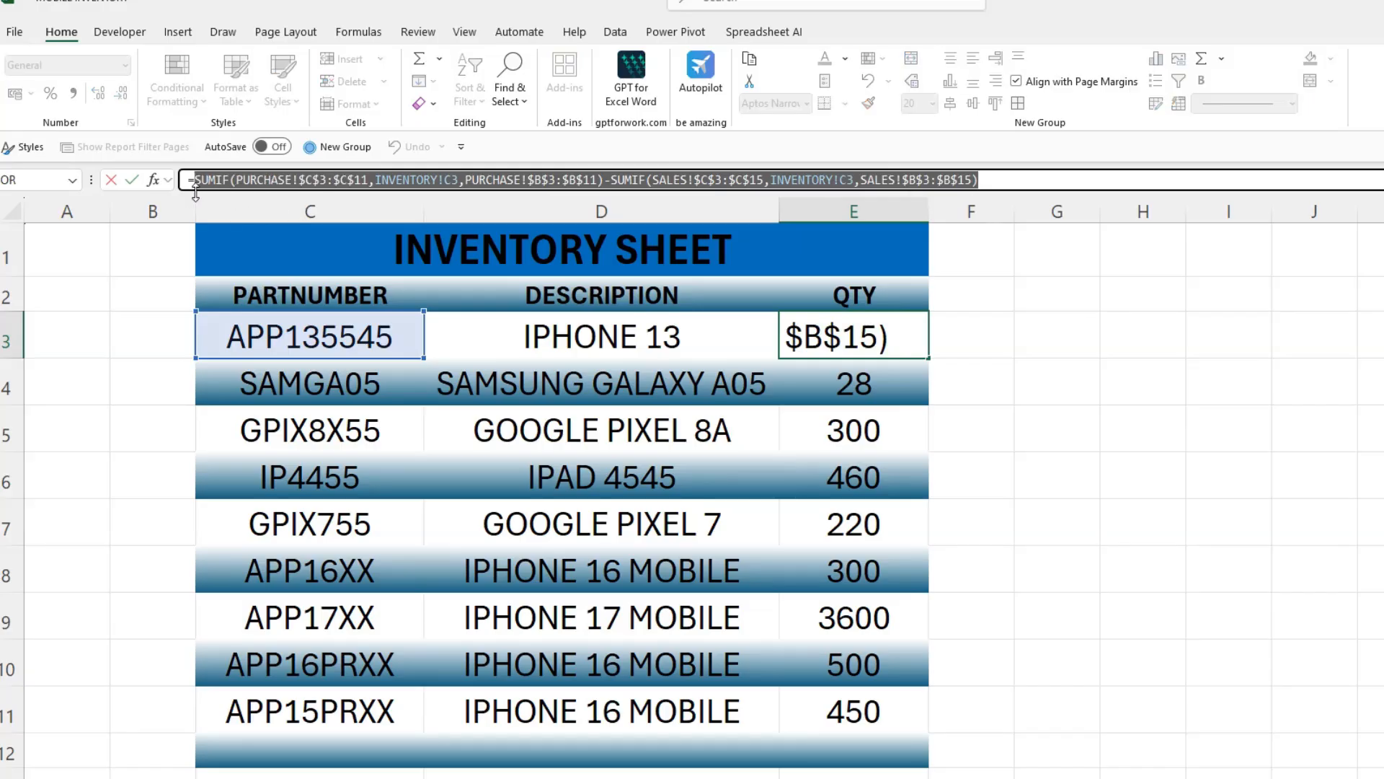
{"action": "left_click", "coordinate": [1058, 423]}
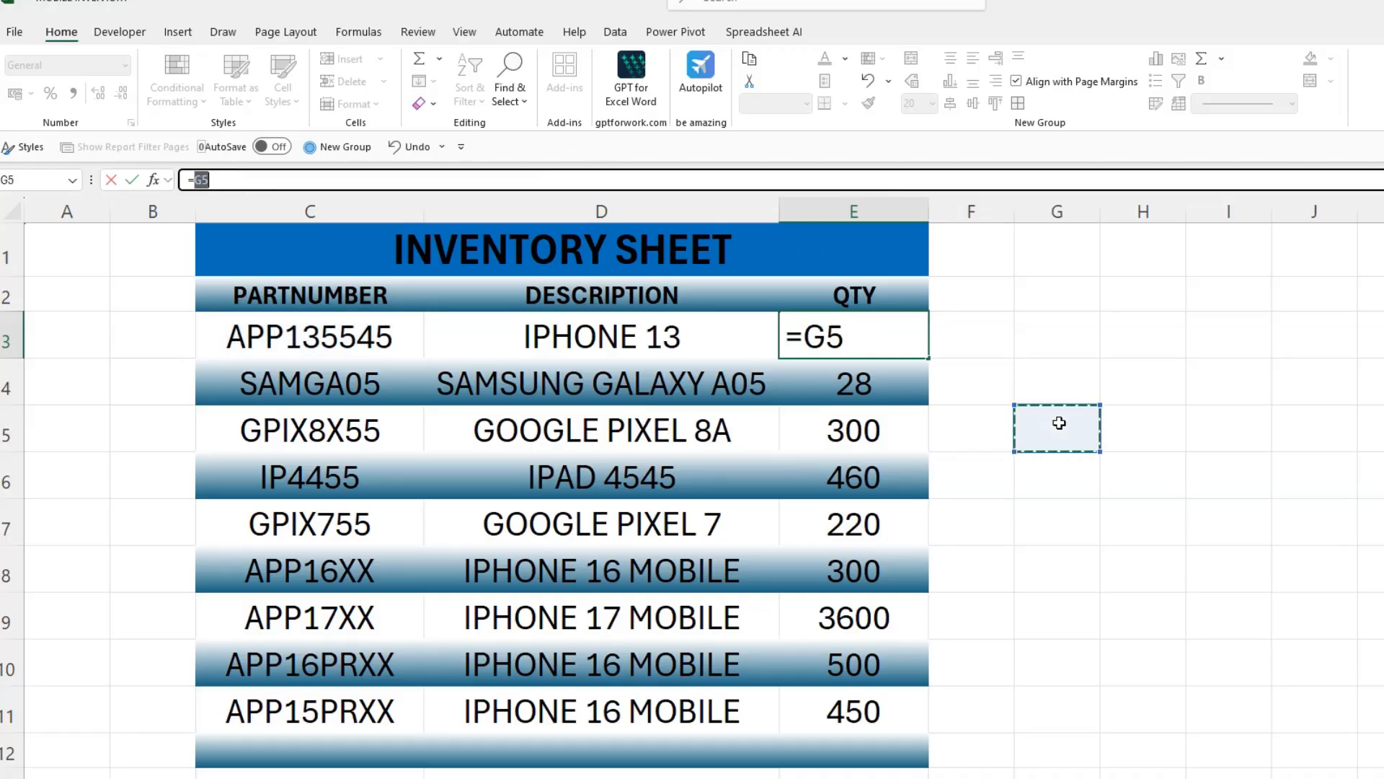
{"action": "key", "text": "Escape"}
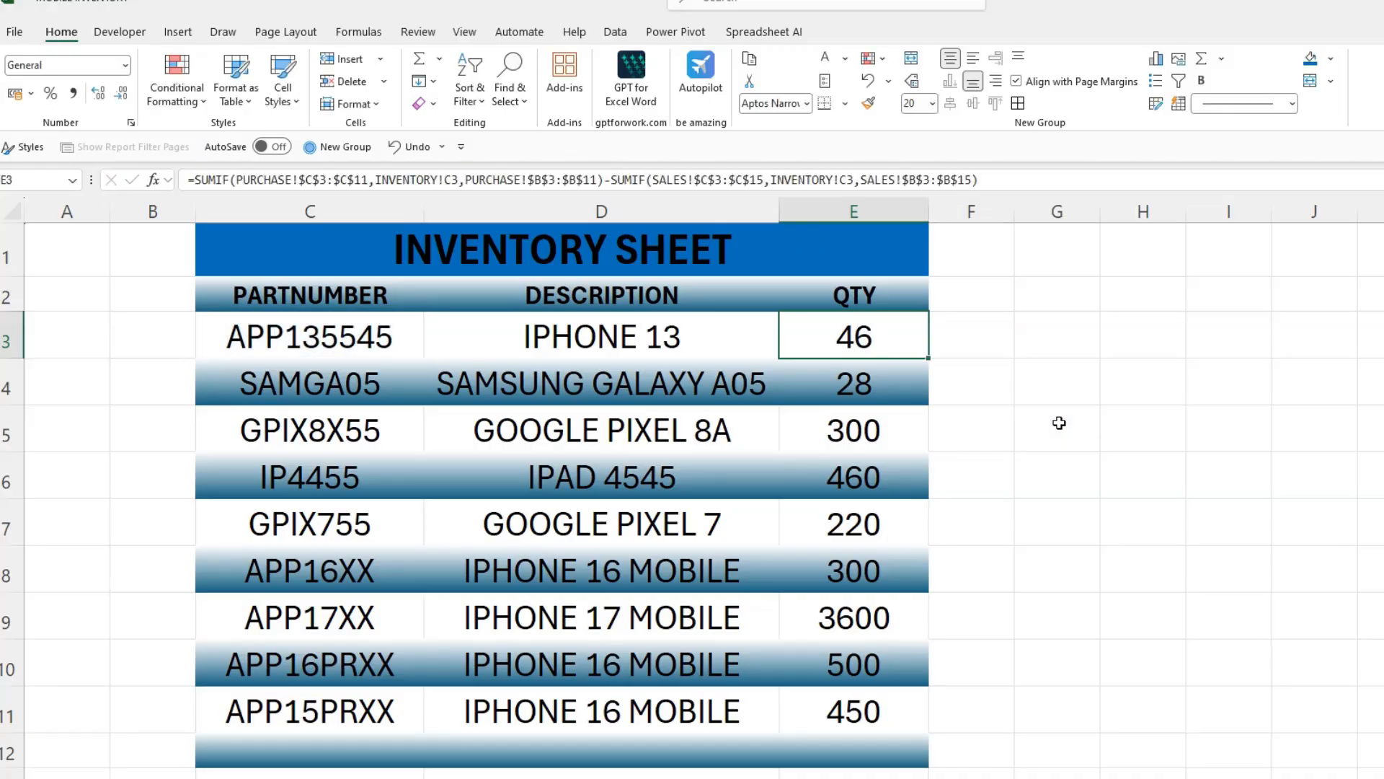